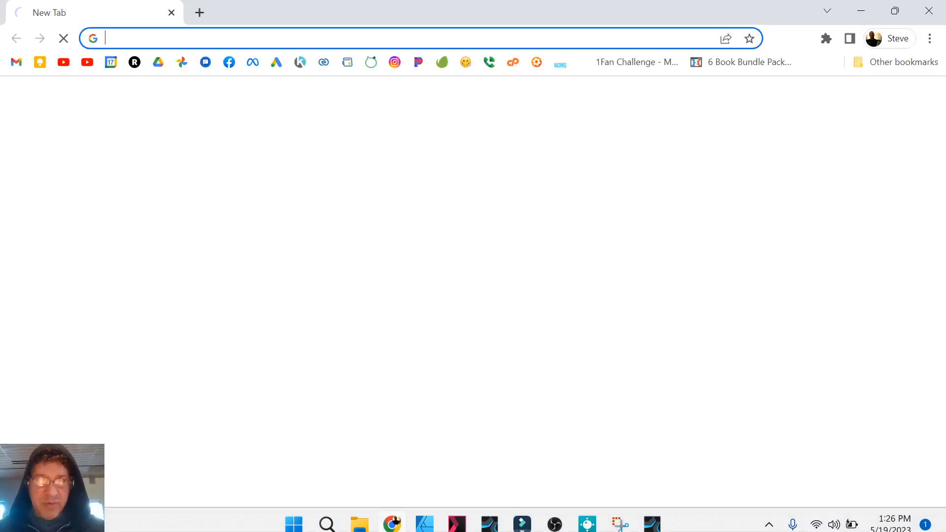
# Open dawjunkie.com, look over the tips list sign-up section, and return to Studio One.
pyautogui.write('dawjunkie.com')
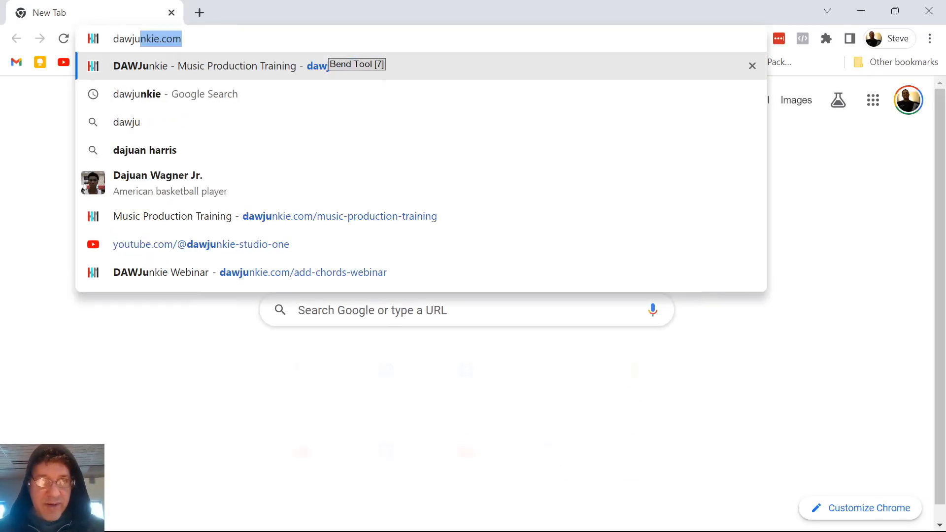
pyautogui.press('Return')
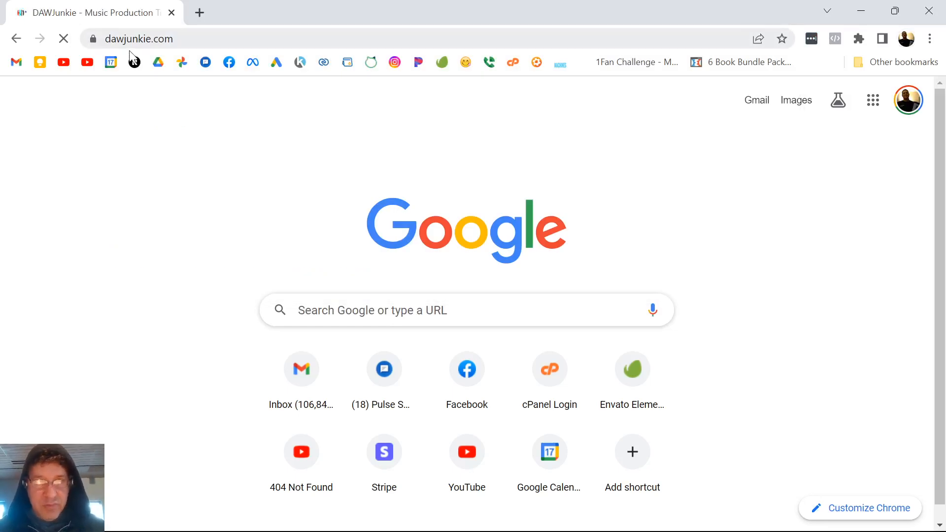
pyautogui.scroll(-4, 499, 303)
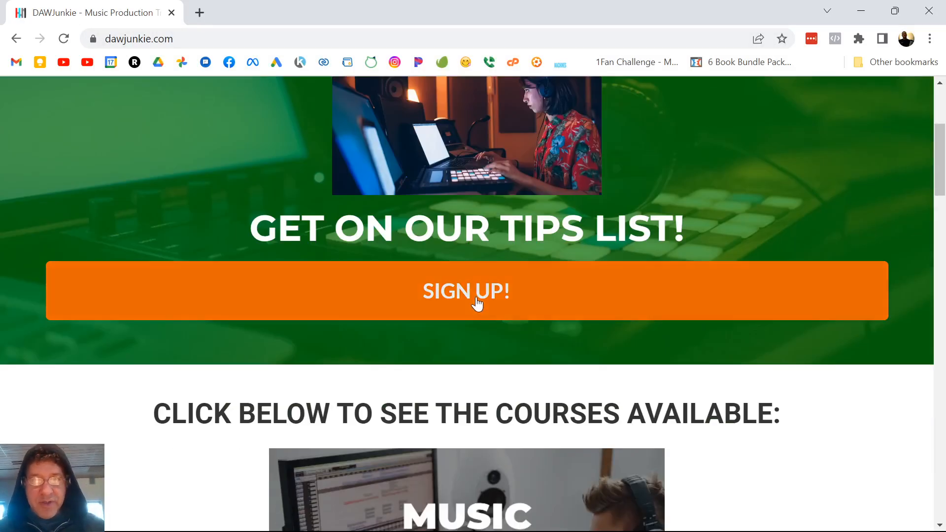
pyautogui.scroll(2, 498, 296)
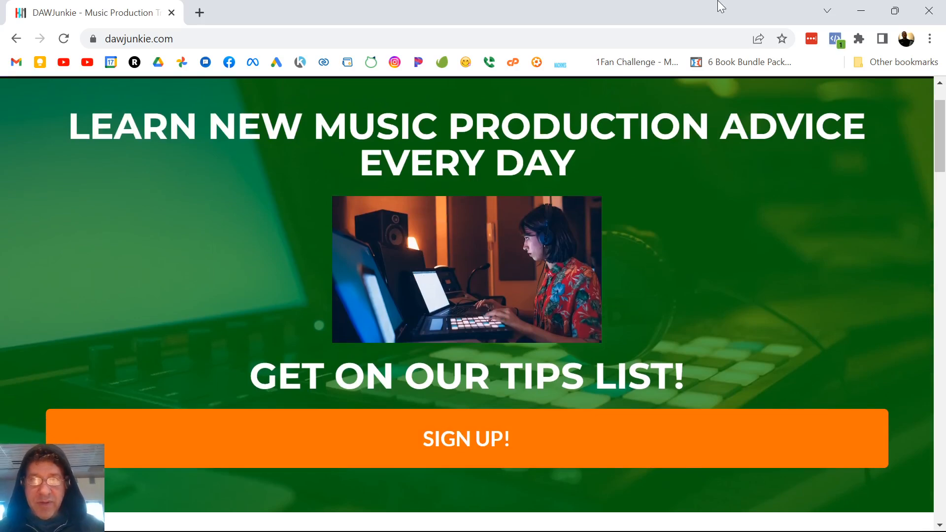
pyautogui.click(861, 11)
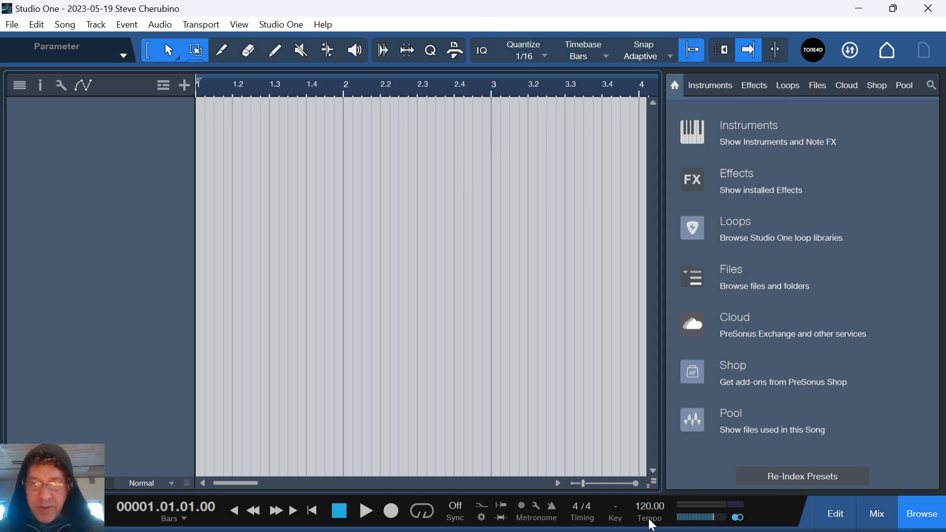
# Set the song tempo to 83 and add the PreSonus Presence instrument to the song as a new track.
pyautogui.click(651, 520)
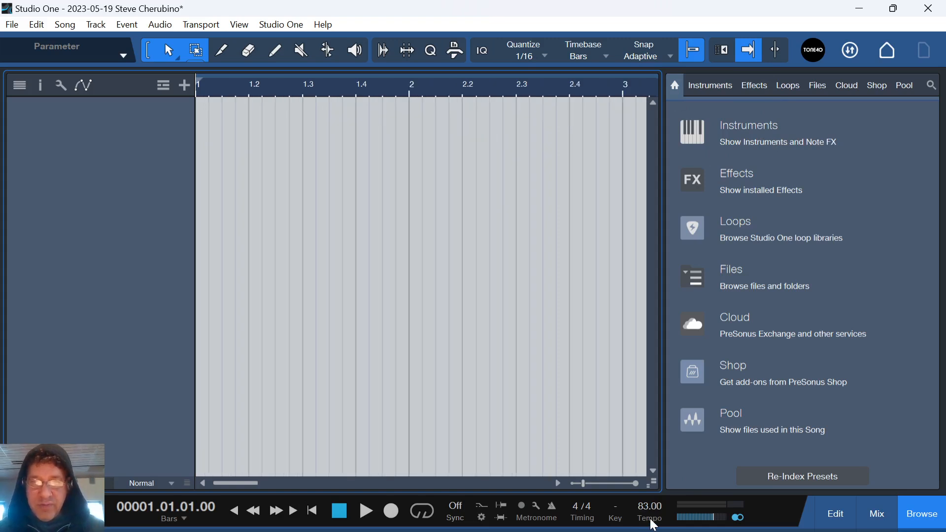
pyautogui.click(747, 132)
pyautogui.scroll(-5, 727, 312)
pyautogui.scroll(-10, 732, 346)
pyautogui.moveTo(758, 207); pyautogui.dragTo(504, 198)
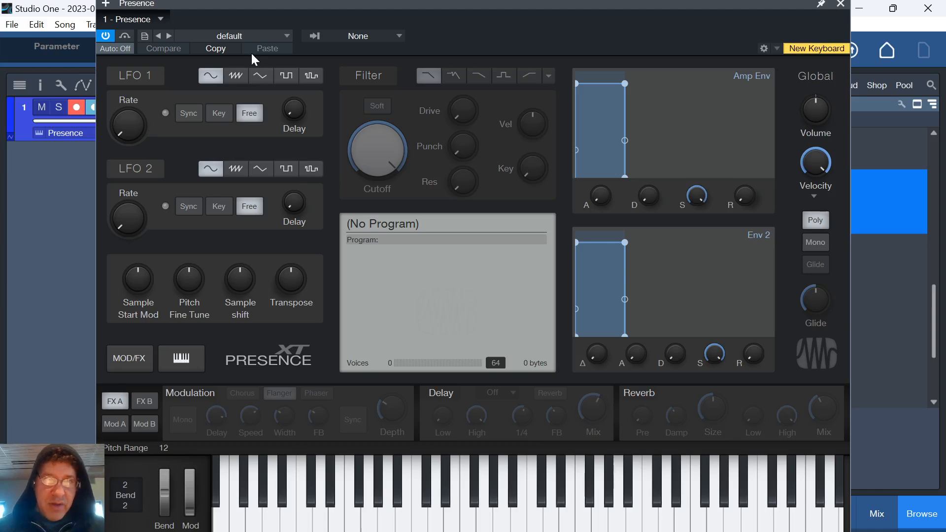
# Load the Stratocaster Mutes guitar preset in Presence and audition a few notes.
pyautogui.click(245, 34)
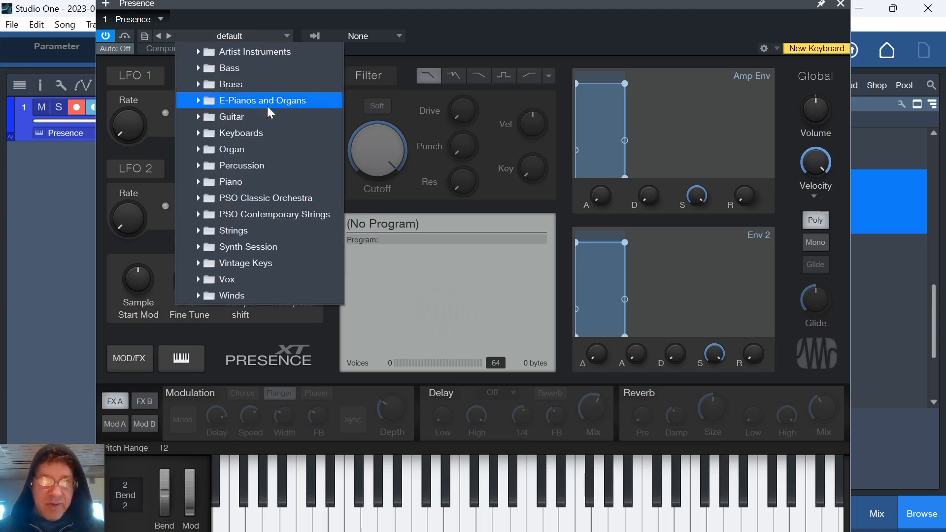
pyautogui.click(218, 119)
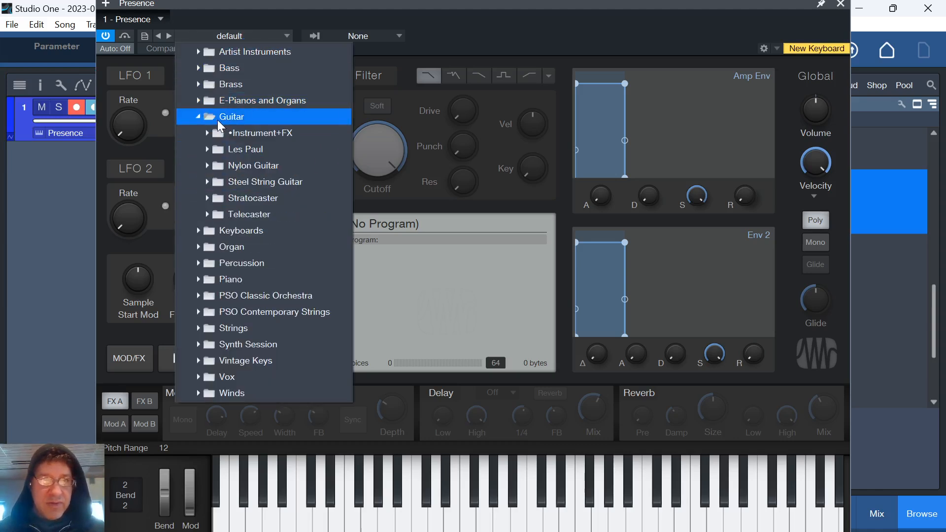
pyautogui.click(232, 200)
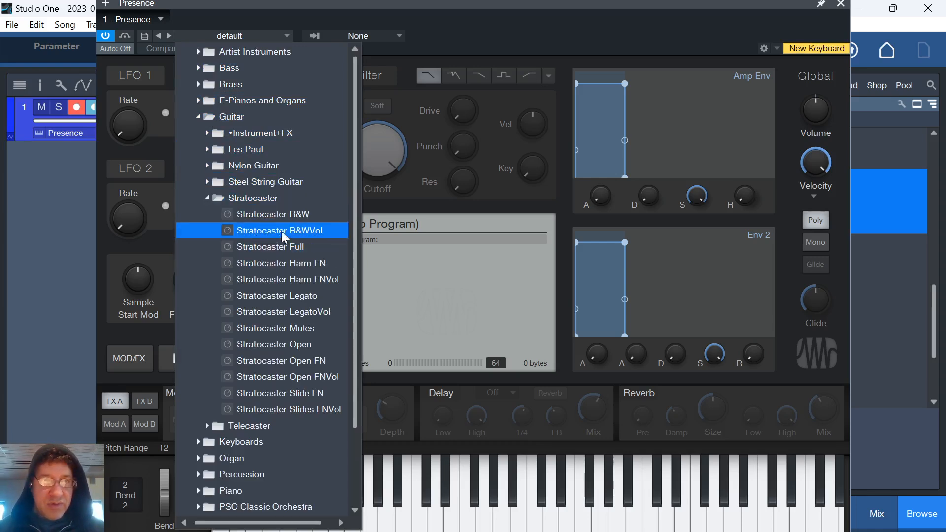
pyautogui.click(285, 331)
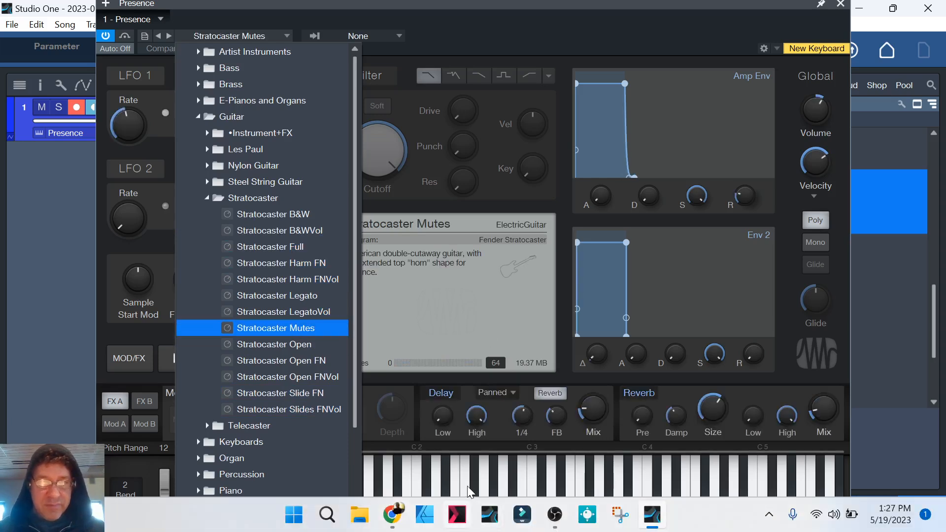
pyautogui.click(468, 487)
pyautogui.moveTo(463, 501); pyautogui.dragTo(419, 516)
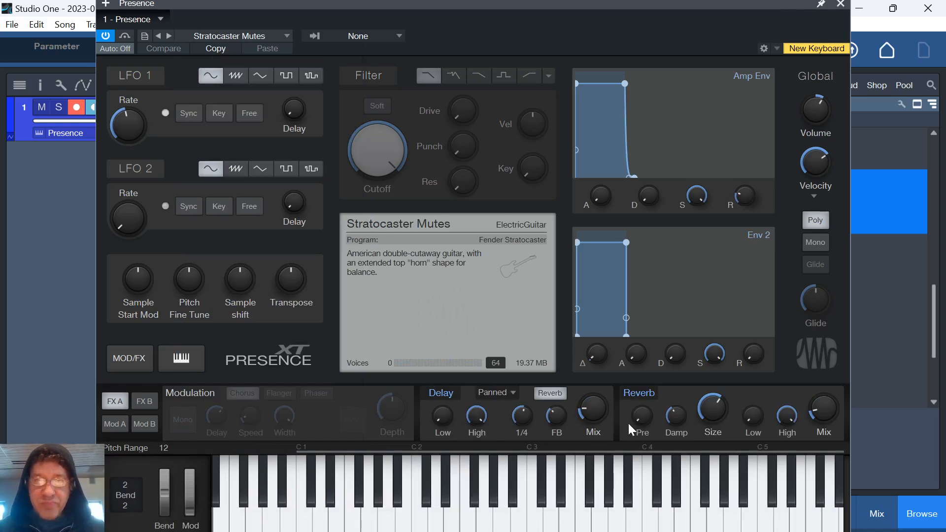
# Switch off the reverb and delay effects in Presence and close the instrument window.
pyautogui.click(637, 393)
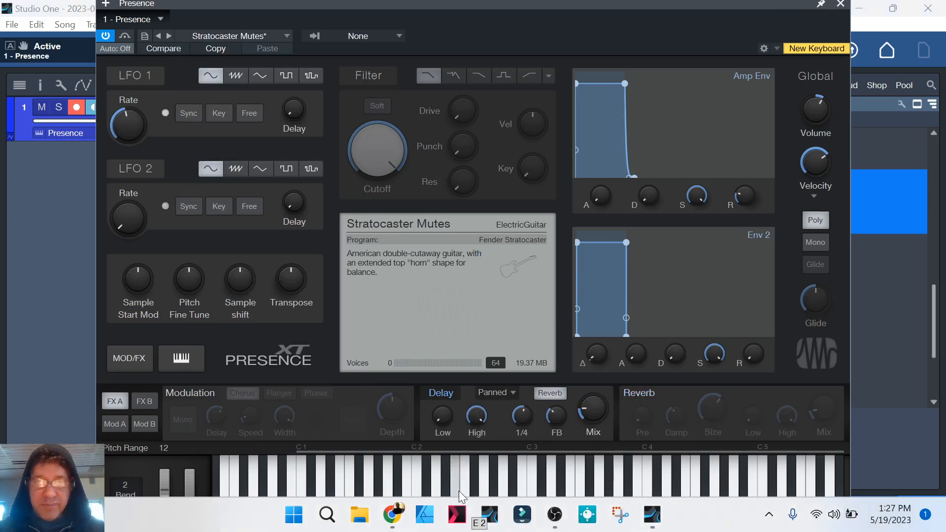
pyautogui.click(444, 398)
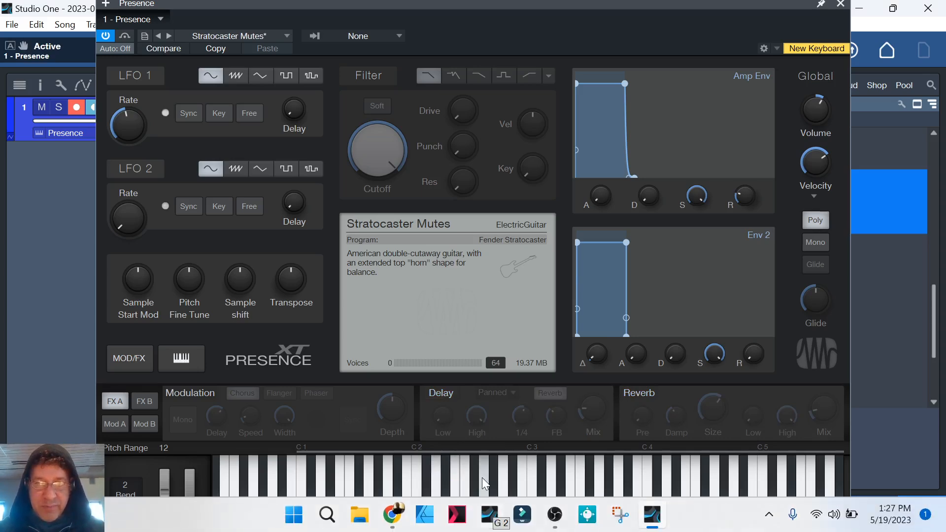
pyautogui.moveTo(785, 4); pyautogui.dragTo(762, 27)
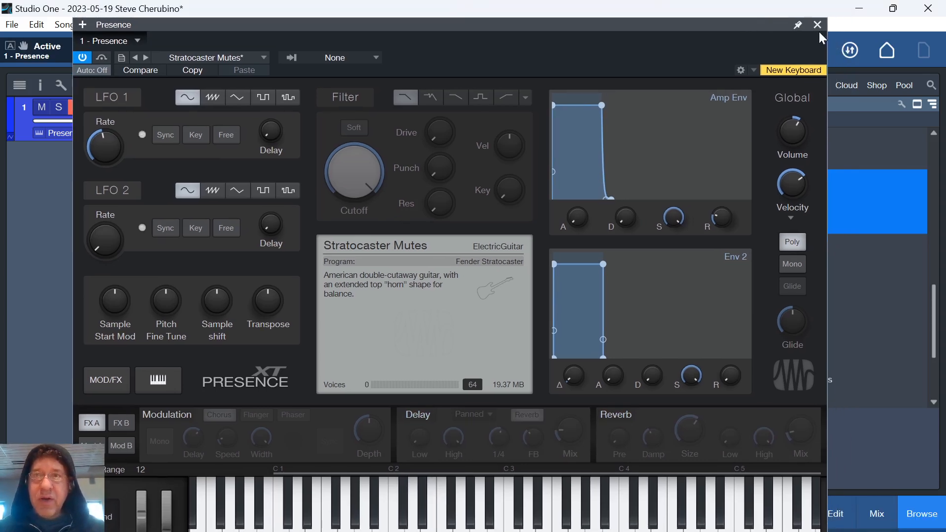
pyautogui.click(817, 25)
# Create an empty one-bar part at bar 1 of the Presence track and open it for note editing.
pyautogui.doubleClick(216, 126)
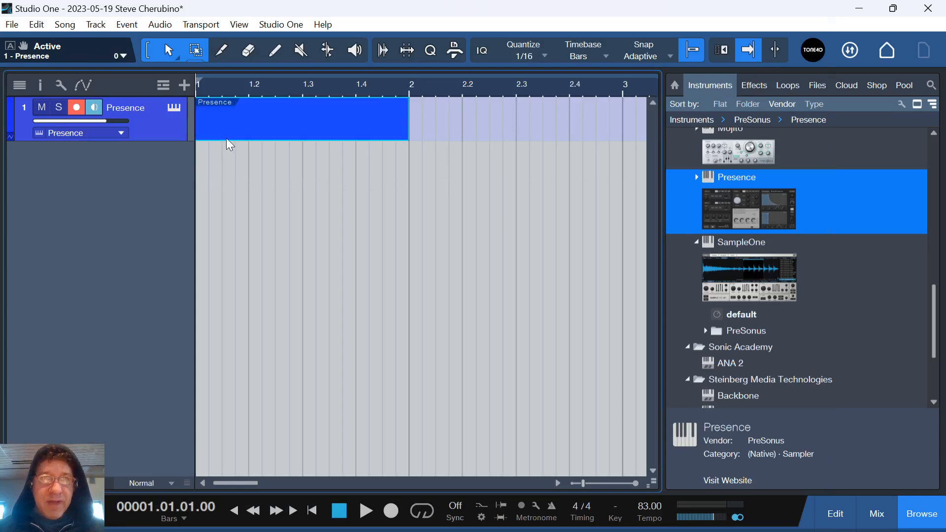
pyautogui.doubleClick(225, 130)
pyautogui.scroll(-5, 222, 368)
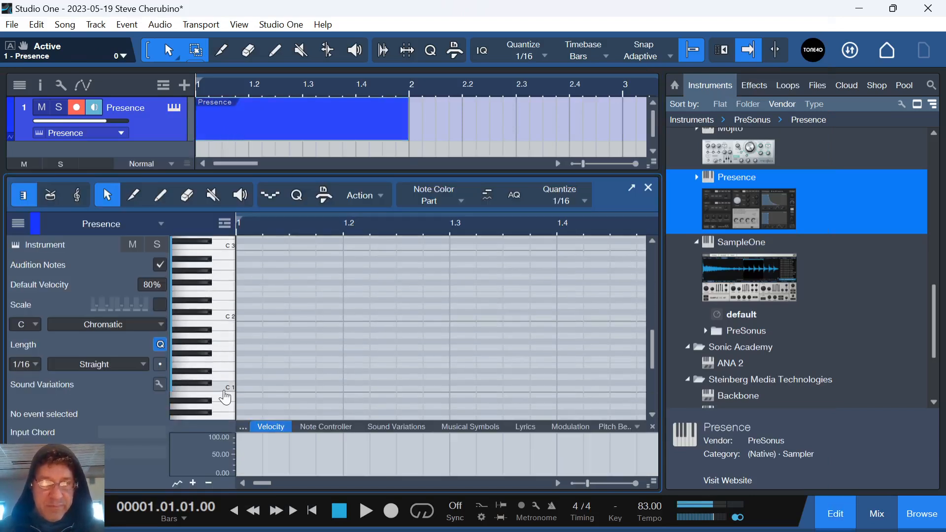
# Stack sixteenth notes C 1, E 1 and G# 1 at the start of bar 1.
pyautogui.click(225, 392)
pyautogui.doubleClick(241, 389)
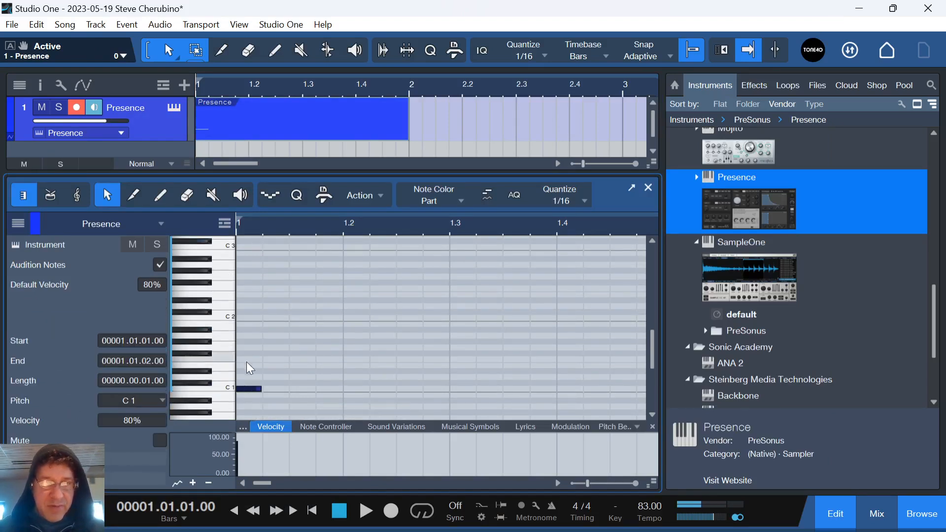
pyautogui.doubleClick(244, 366)
pyautogui.doubleClick(240, 341)
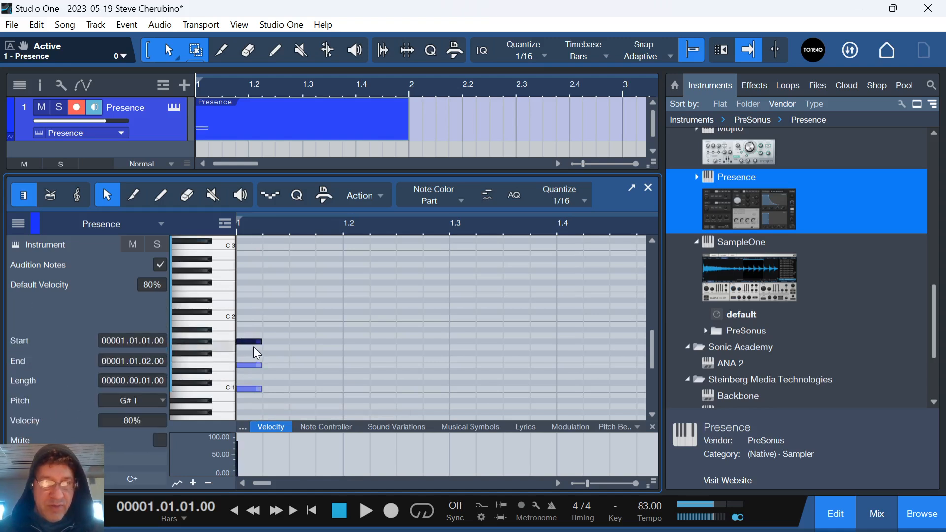
# Lengthen all three stacked notes to two sixteenths and play the chord back.
pyautogui.moveTo(253, 301); pyautogui.dragTo(278, 347)
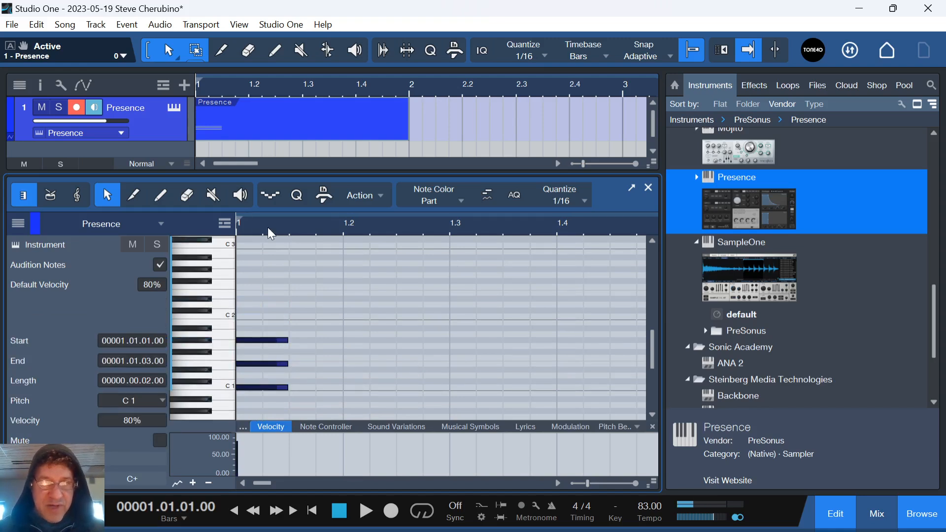
pyautogui.press('space')
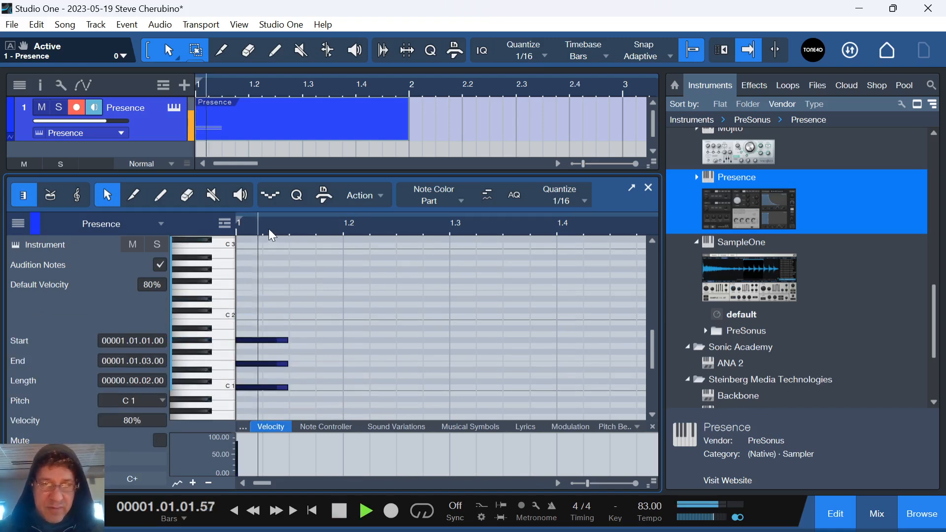
pyautogui.press('space')
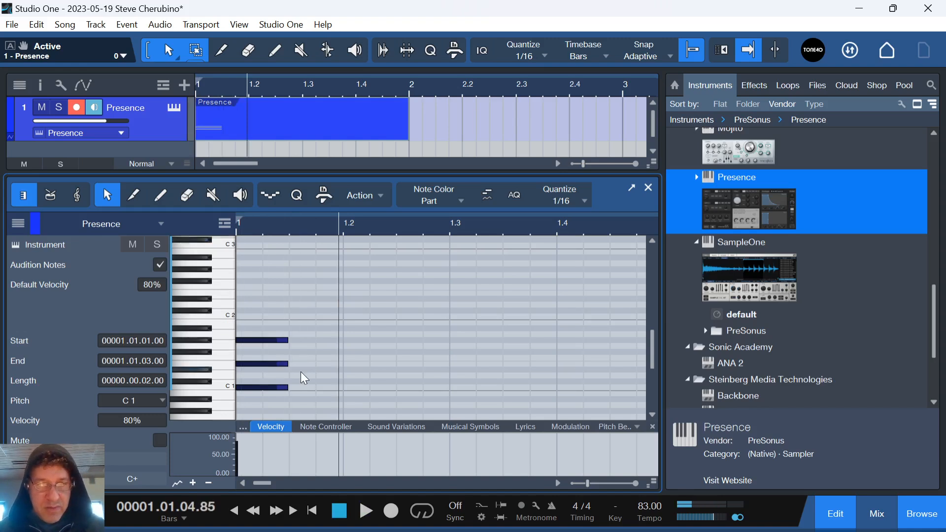
# Shorten the three chord notes to one sixteenth and duplicate the chord seven times in a row.
pyautogui.moveTo(291, 392); pyautogui.dragTo(257, 300)
pyautogui.moveTo(286, 343); pyautogui.dragTo(263, 343)
pyautogui.press('d')
pyautogui.press('d')
pyautogui.press('d')
pyautogui.press('d')
pyautogui.press('d')
pyautogui.press('d')
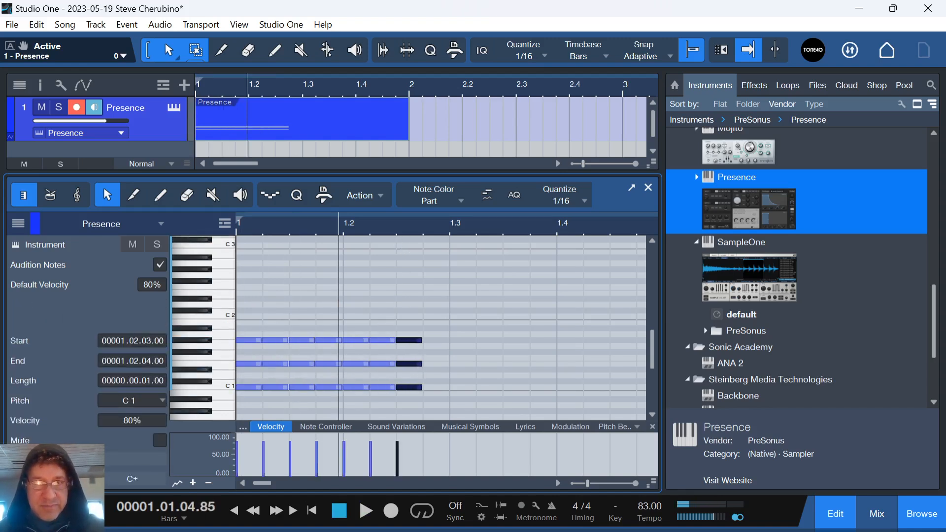
pyautogui.press('d')
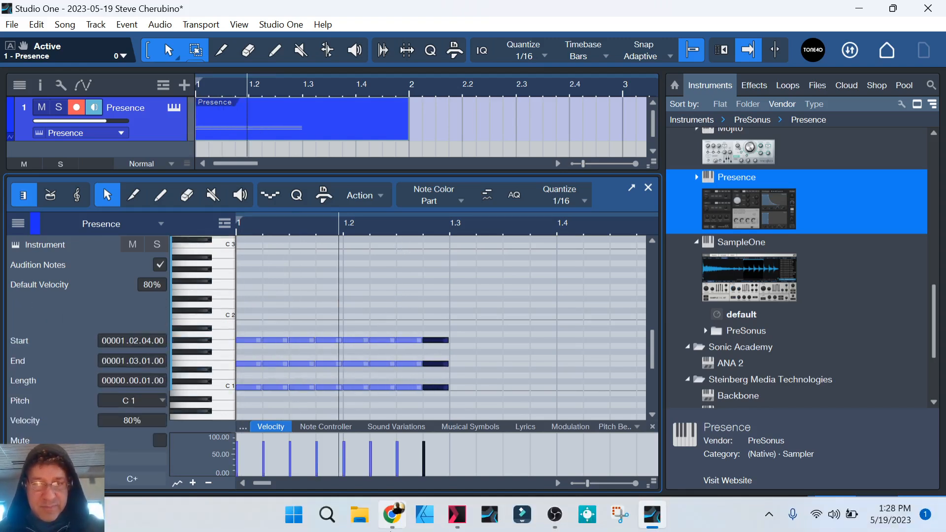
pyautogui.click(451, 524)
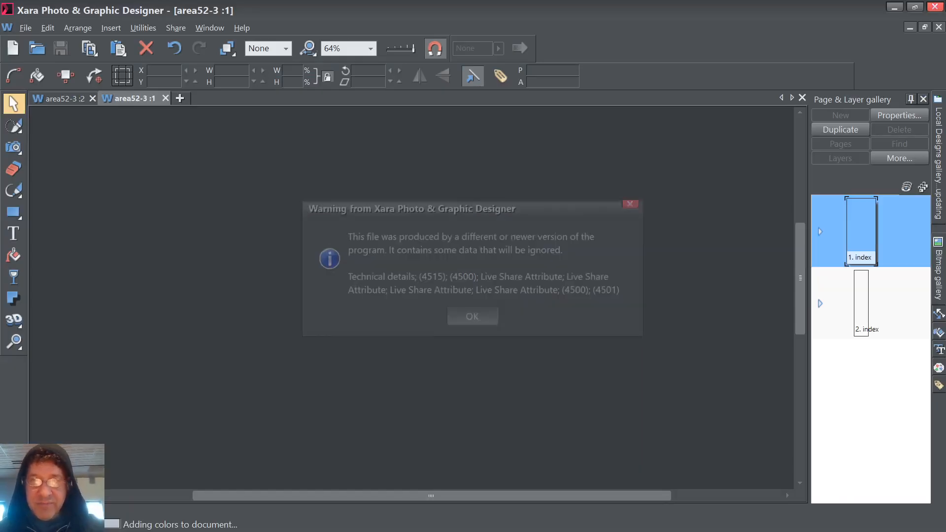
pyautogui.press('Return')
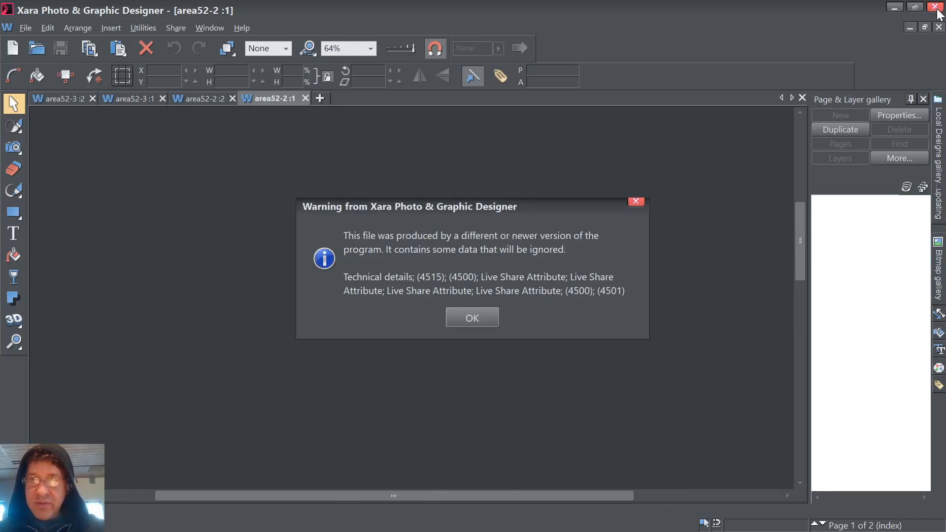
pyautogui.click(486, 318)
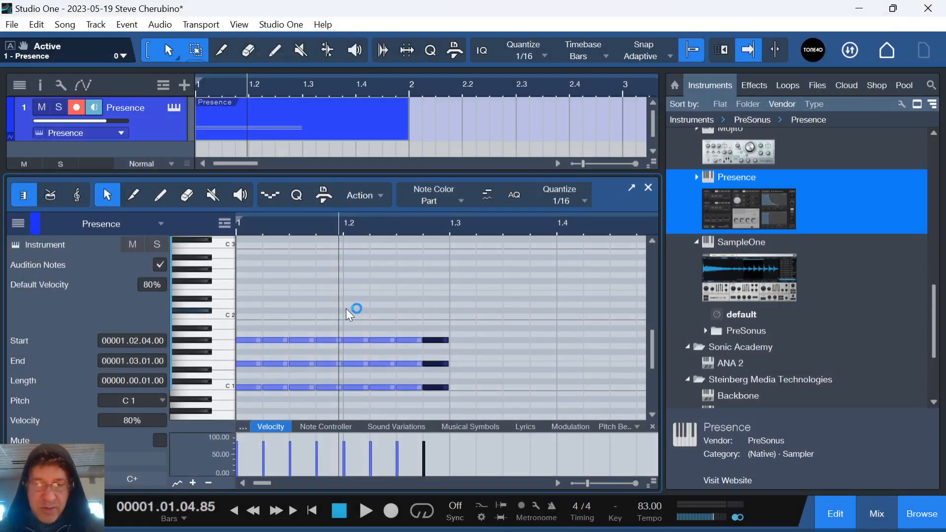
# Play back the sixteenth-note pattern and undo the seven chord duplications.
pyautogui.press('space')
pyautogui.hotkey('ctrl', 'z')
pyautogui.hotkey('ctrl', 'z')
pyautogui.hotkey('ctrl', 'z')
pyautogui.hotkey('ctrl', 'z')
pyautogui.hotkey('ctrl', 'z')
pyautogui.hotkey('ctrl', 'z')
pyautogui.hotkey('ctrl', 'z')
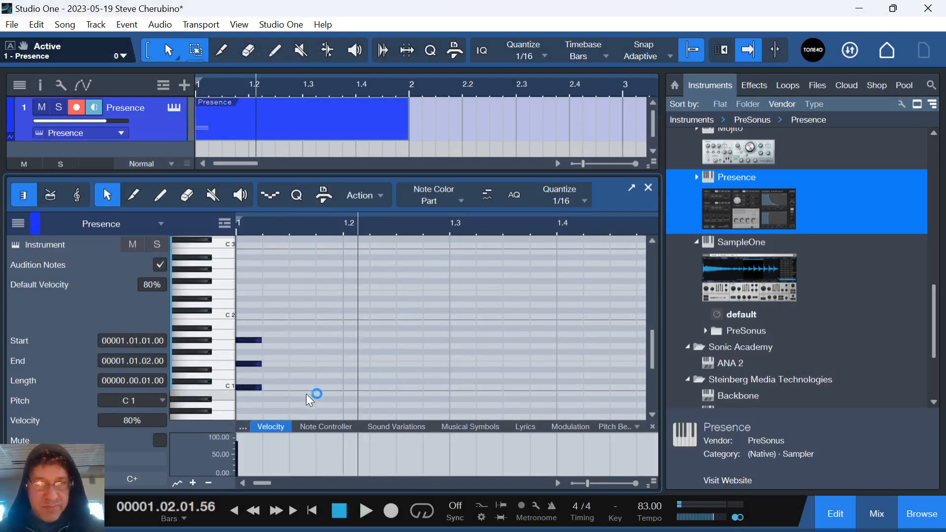
# Lengthen the three chord notes to two sixteenths and duplicate the chord seven times to fill bar 1.
pyautogui.moveTo(261, 340); pyautogui.dragTo(288, 367)
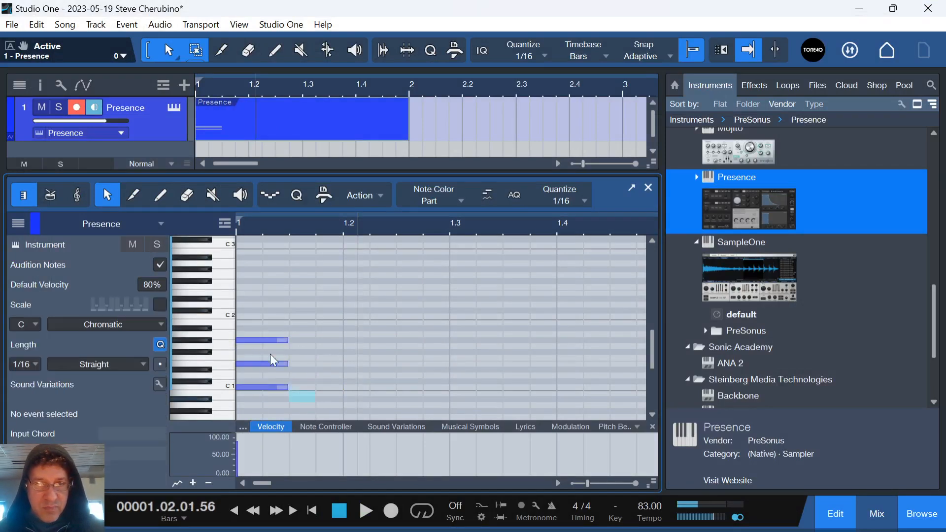
pyautogui.press('d')
pyautogui.press('d')
pyautogui.press('d')
pyautogui.press('d')
pyautogui.press('d')
pyautogui.press('d')
pyautogui.press('d')
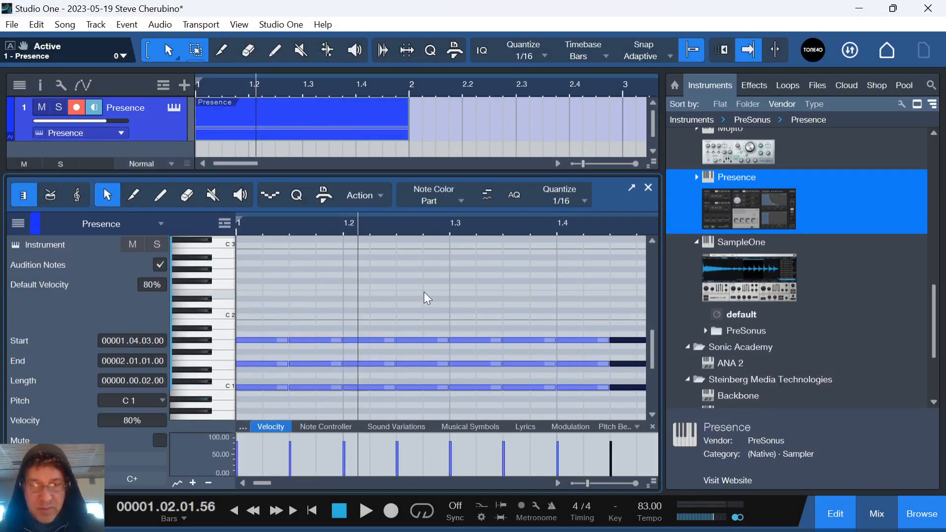
# Play back the repeated chord pattern and close the note editor.
pyautogui.press('space')
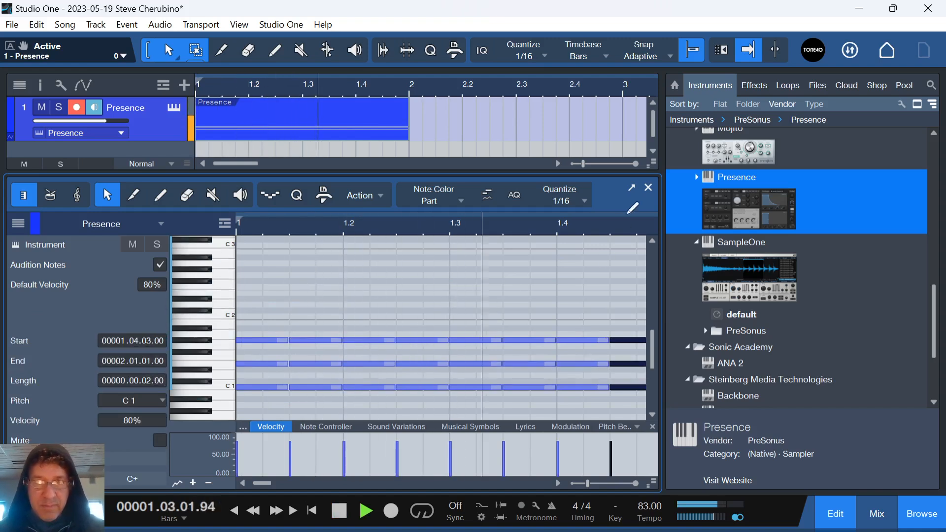
pyautogui.press('space')
pyautogui.click(649, 187)
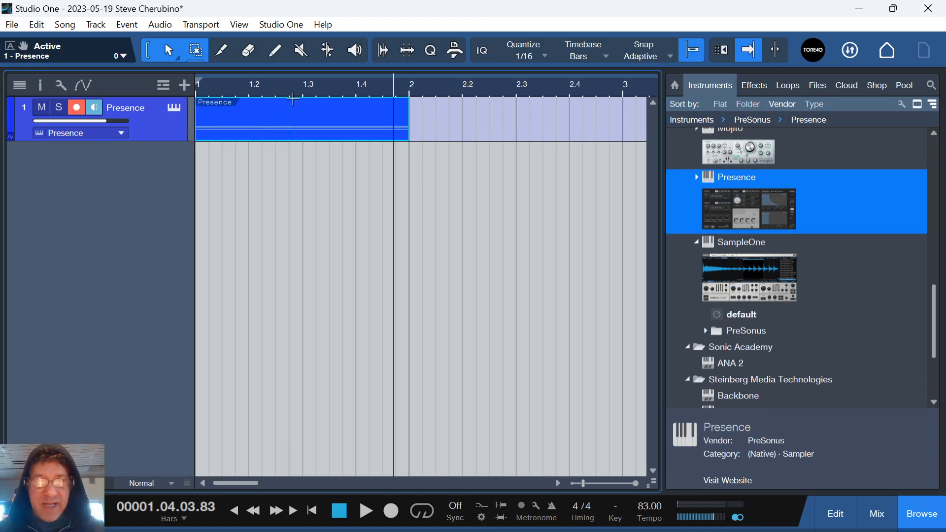
# Show the chord track and add a C chord spanning the whole of bar 1.
pyautogui.click(164, 85)
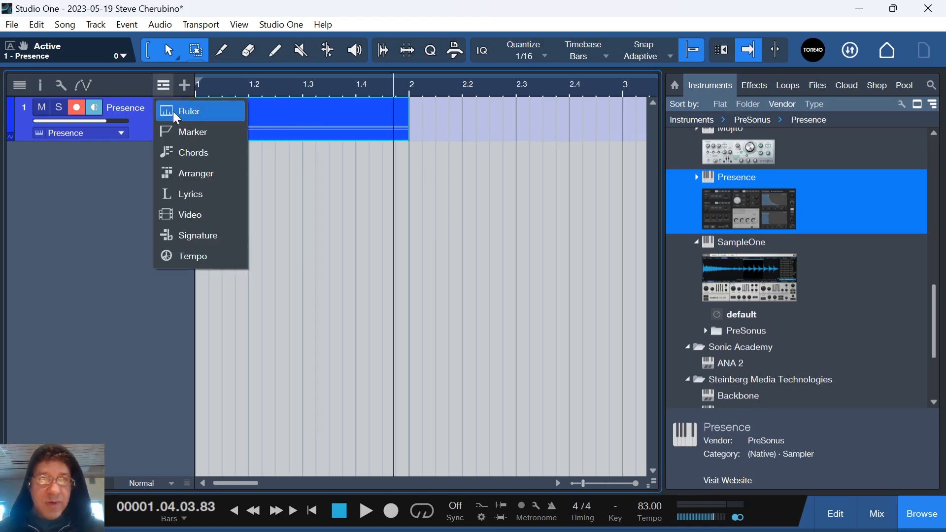
pyautogui.click(189, 152)
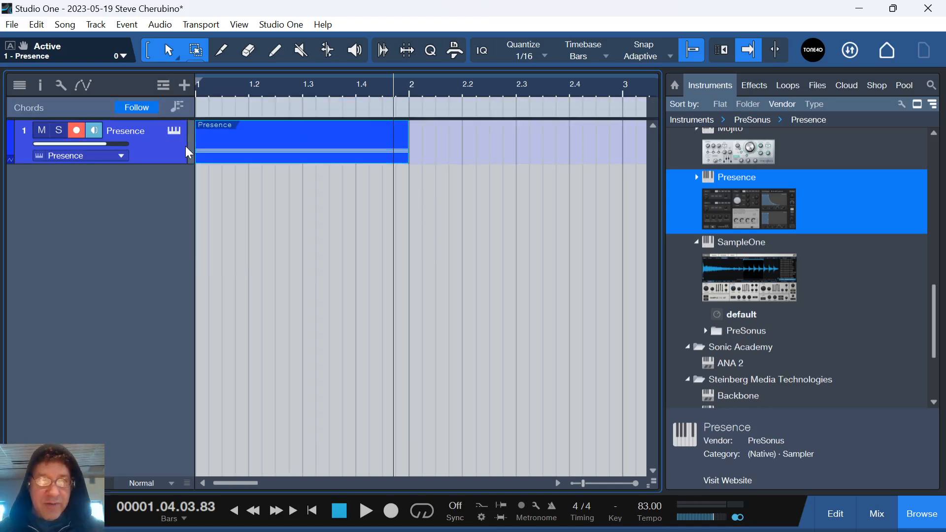
pyautogui.doubleClick(222, 112)
pyautogui.moveTo(219, 111); pyautogui.dragTo(410, 111)
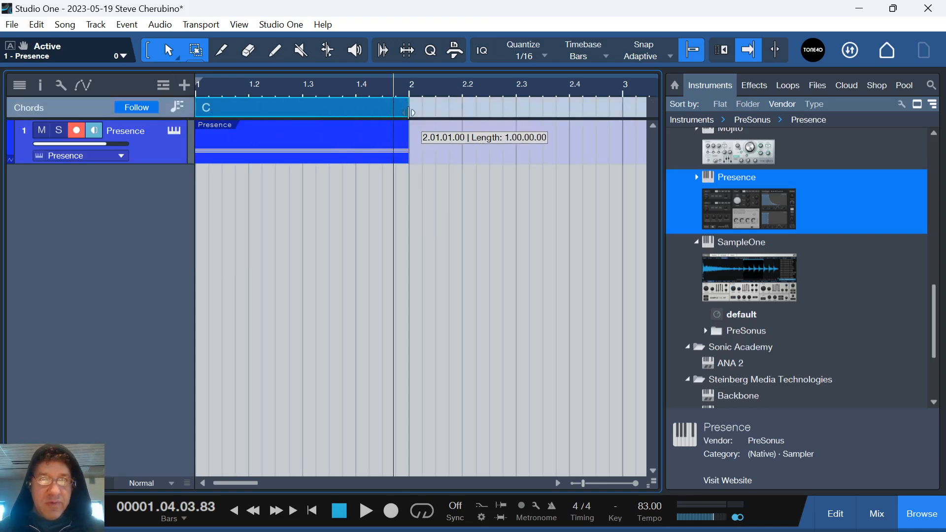
# Change the bar 1 chord on the chord track to a C power chord (C5).
pyautogui.doubleClick(240, 107)
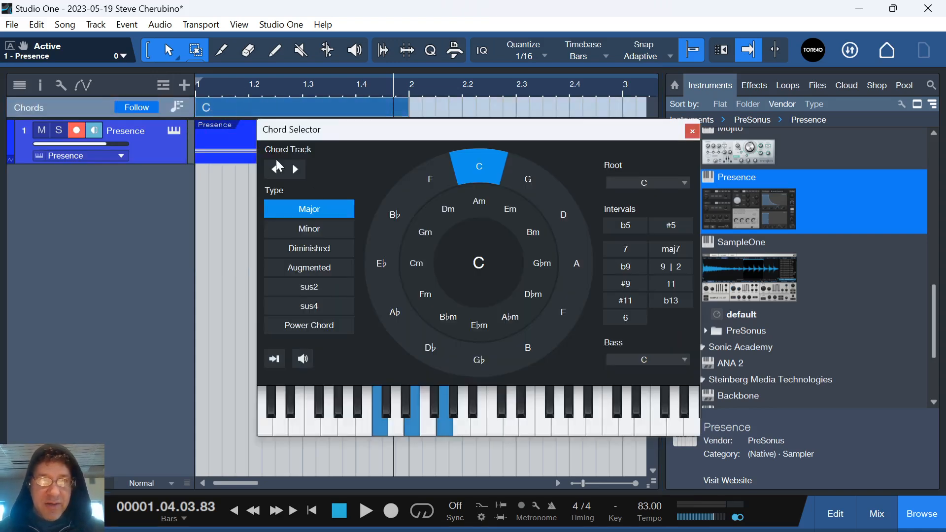
pyautogui.click(306, 326)
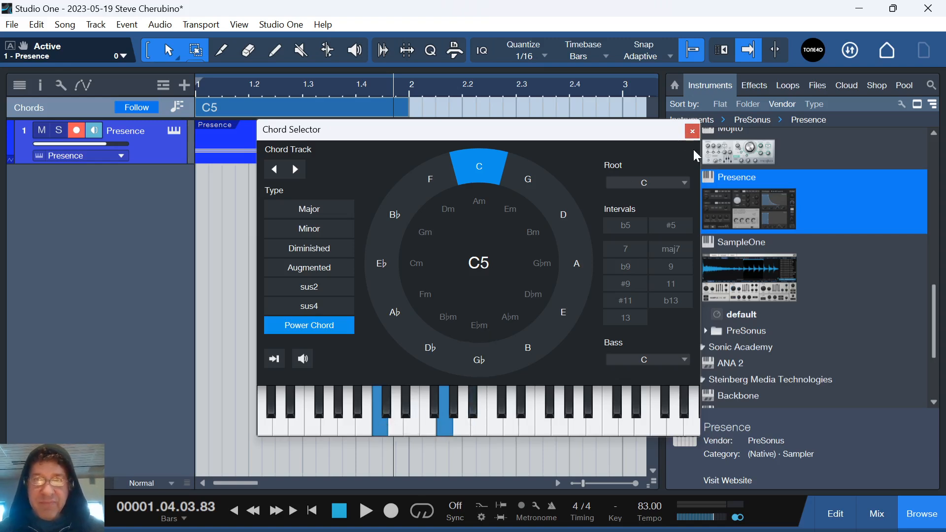
pyautogui.click(693, 132)
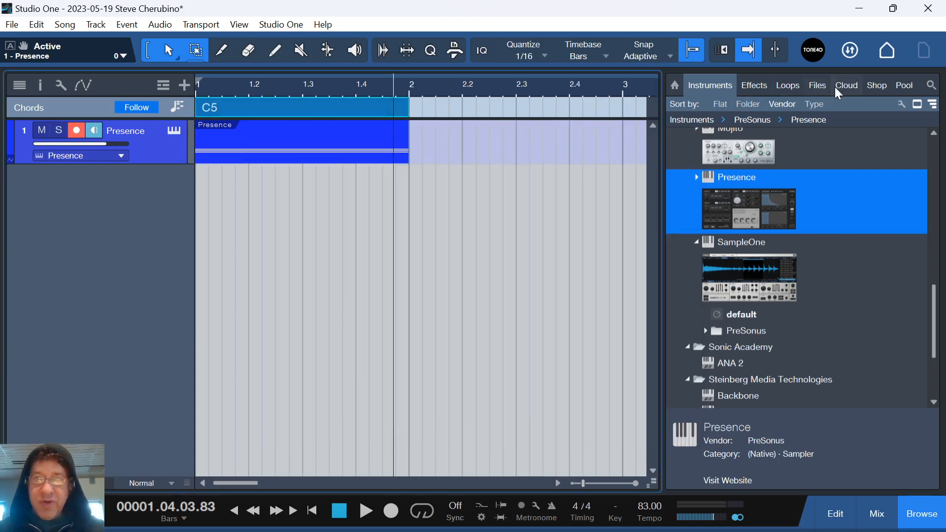
# Insert the PreSonus Ampire effect on the Presence track and close its plug-in window.
pyautogui.click(754, 86)
pyautogui.moveTo(734, 303); pyautogui.dragTo(328, 140)
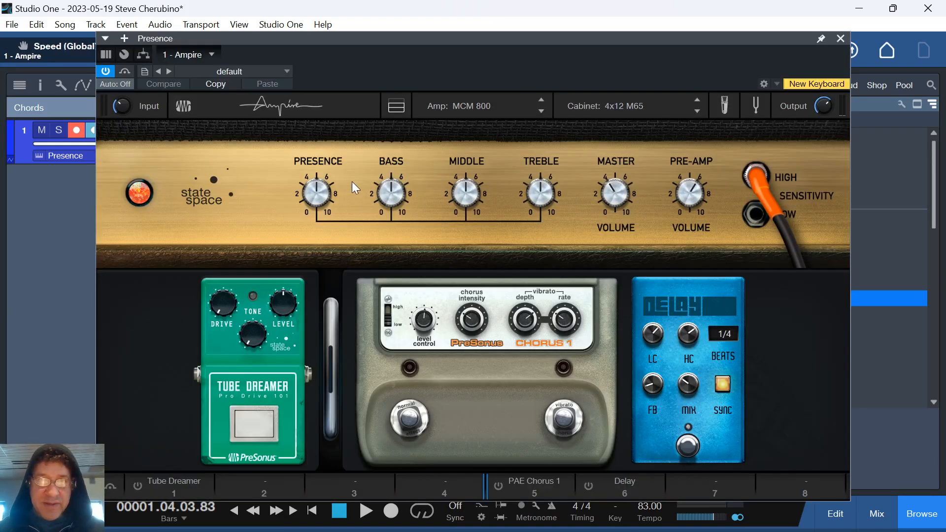
pyautogui.moveTo(522, 59); pyautogui.dragTo(564, 74)
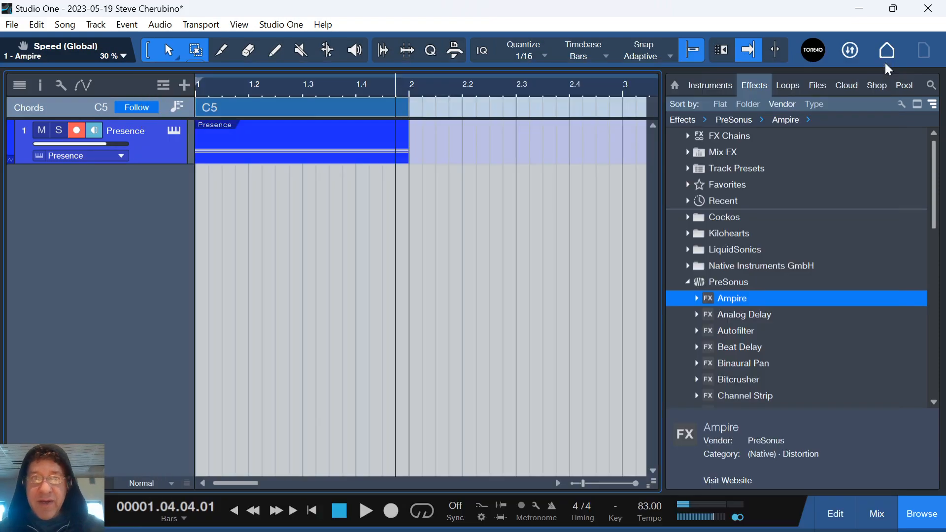
pyautogui.click(887, 65)
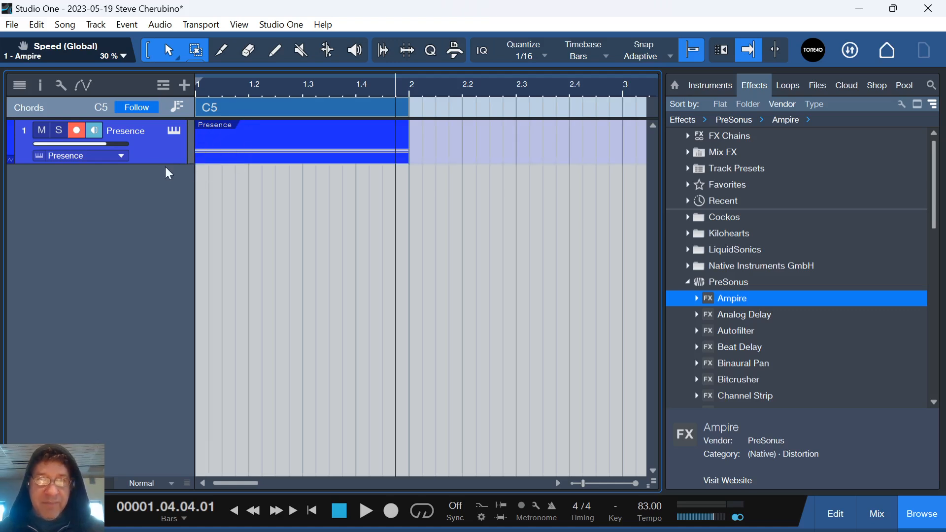
# Set the Presence track to follow chords in Parallel mode and play back the pattern.
pyautogui.click(41, 85)
pyautogui.click(75, 127)
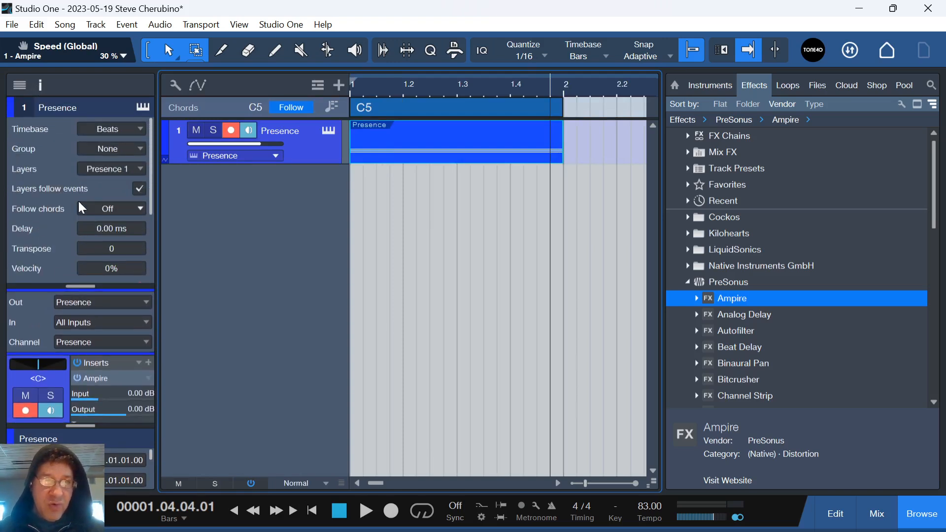
pyautogui.click(102, 211)
pyautogui.click(114, 243)
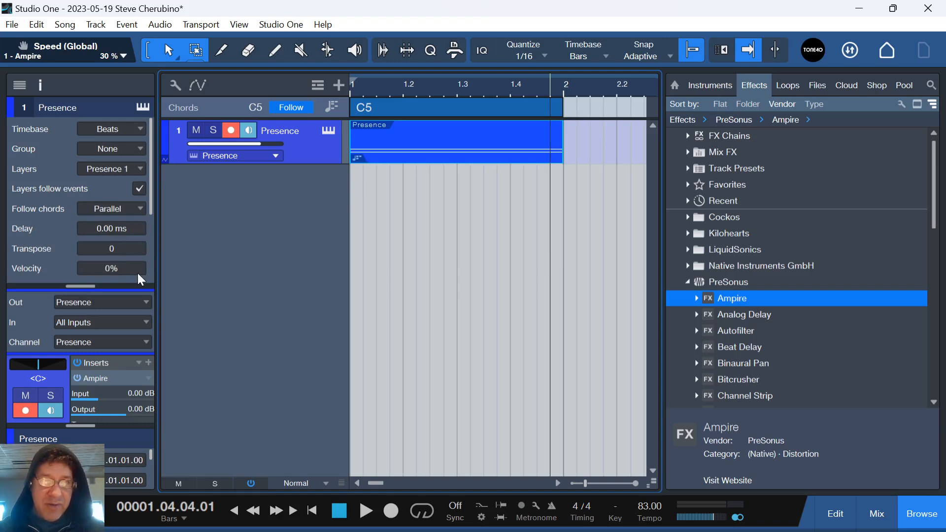
pyautogui.press('space')
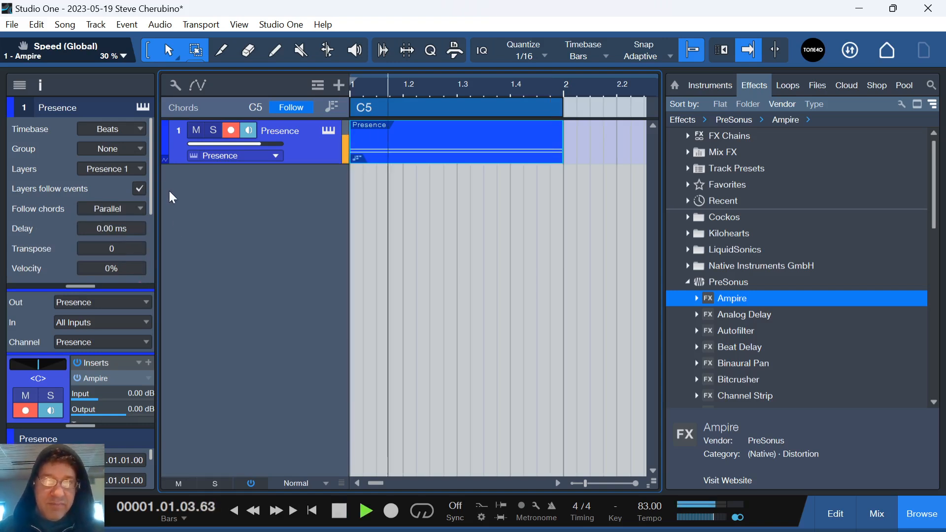
pyautogui.press('space')
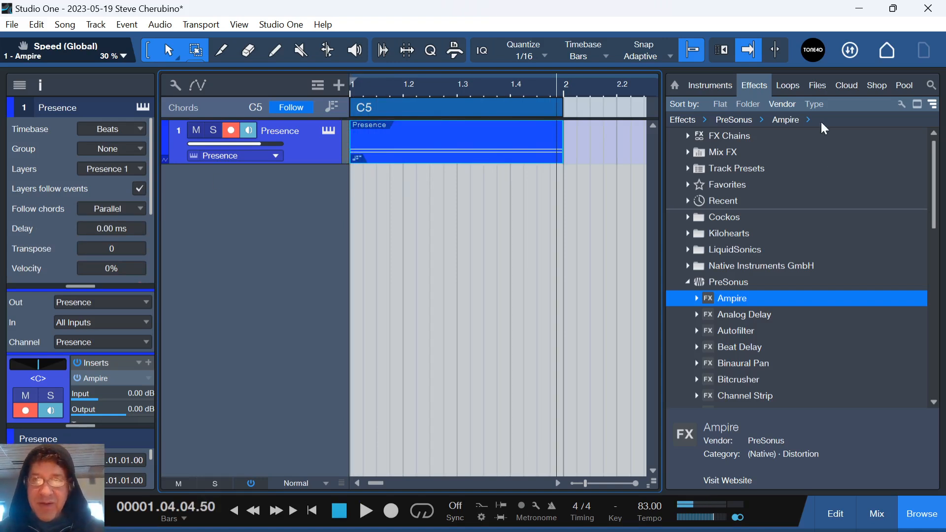
# Search the sound files for "hard rock" and shorten the search to "rock".
pyautogui.click(819, 85)
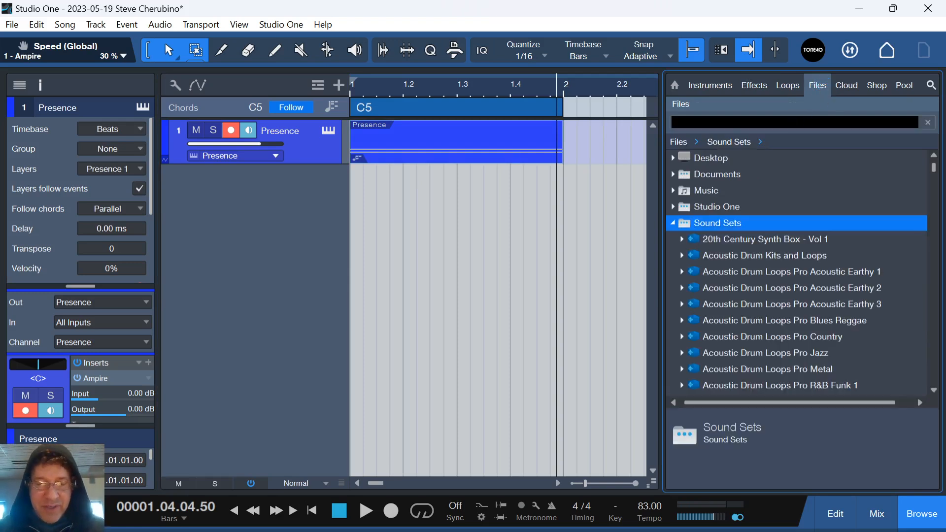
pyautogui.write('rock')
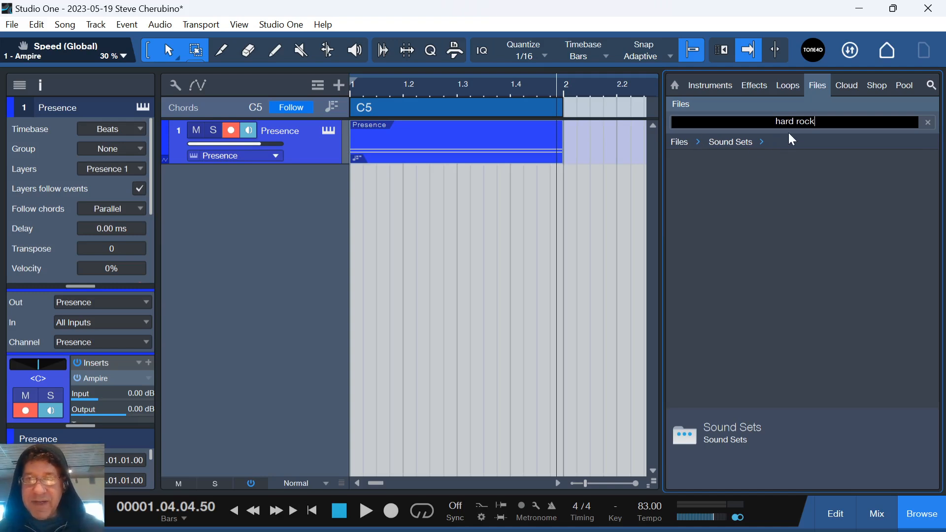
pyautogui.moveTo(797, 121); pyautogui.dragTo(750, 113)
pyautogui.press('BackSpace')
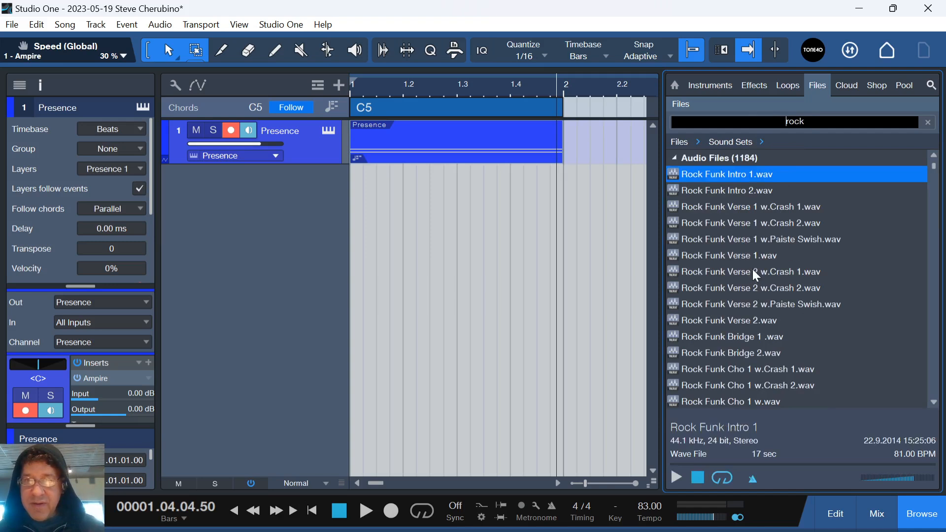
# Preview the Mise Rock Verse 2, Mise Rock Verse 2 w.Crash 2 and Mise Rock Verse 1 drum loops.
pyautogui.scroll(-15, 752, 271)
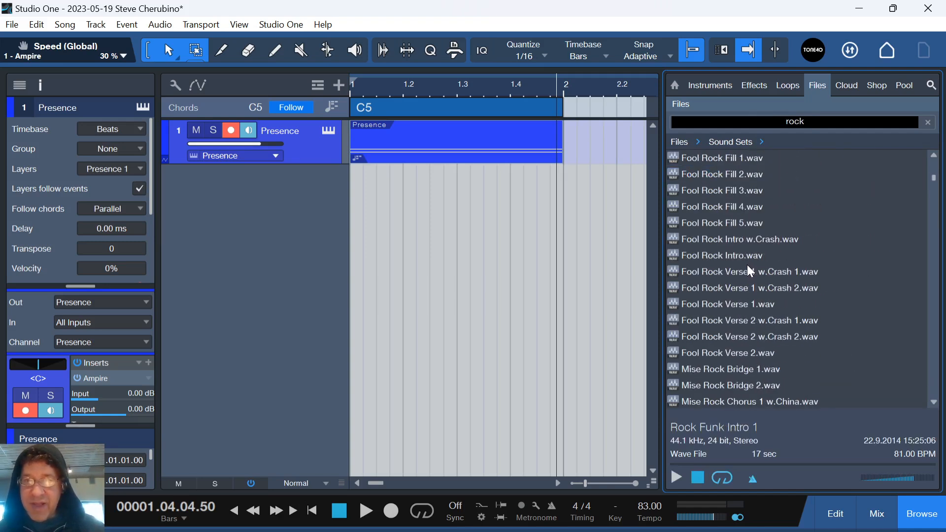
pyautogui.scroll(-6, 747, 269)
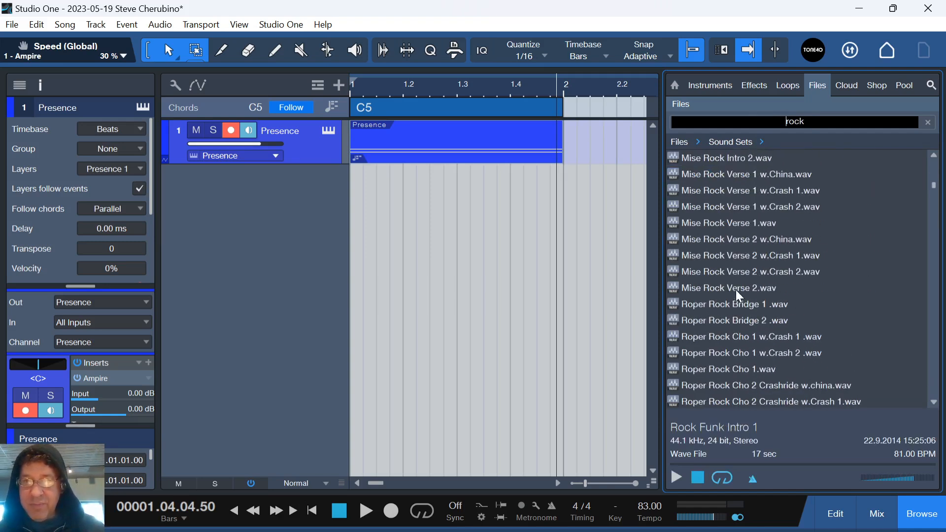
pyautogui.click(735, 290)
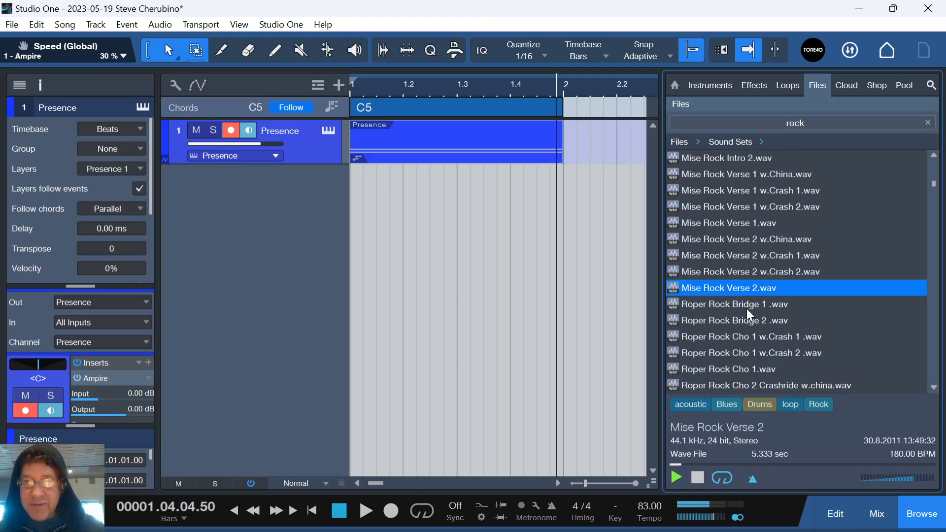
pyautogui.click(739, 274)
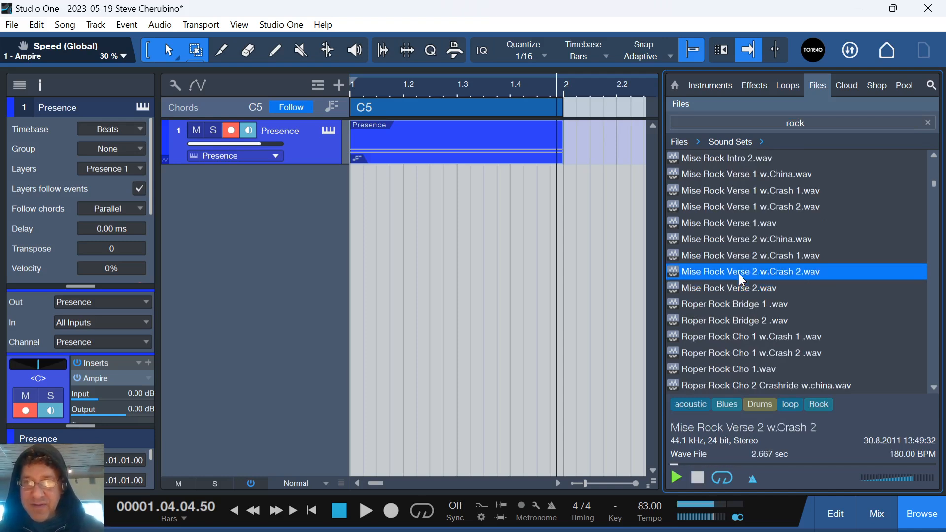
pyautogui.click(741, 227)
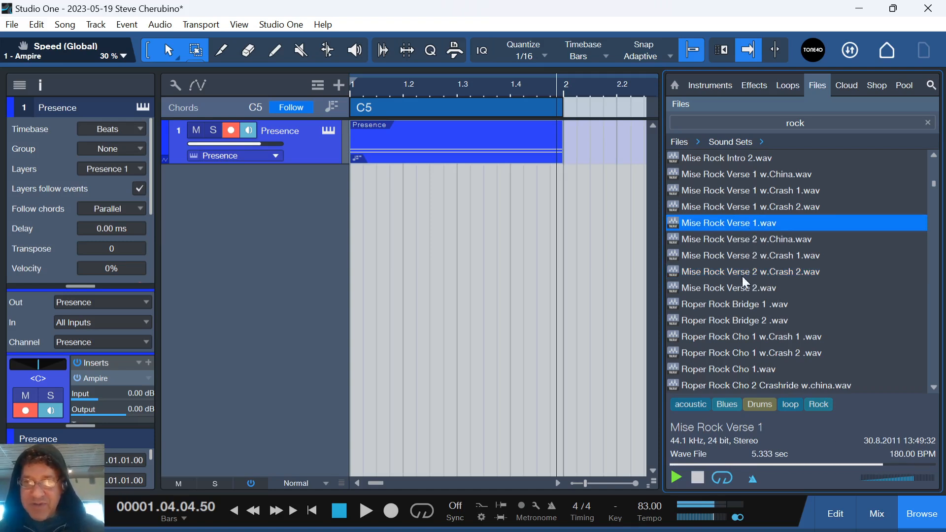
# Preview several Roper Rock loops, including Kick w.Crash 1, Fills 1, Verse 1 and Verse 2 w.China.
pyautogui.click(734, 328)
pyautogui.scroll(-1, 740, 331)
pyautogui.click(737, 338)
pyautogui.scroll(-2, 736, 335)
pyautogui.scroll(-2, 737, 329)
pyautogui.click(736, 336)
pyautogui.scroll(-2, 733, 330)
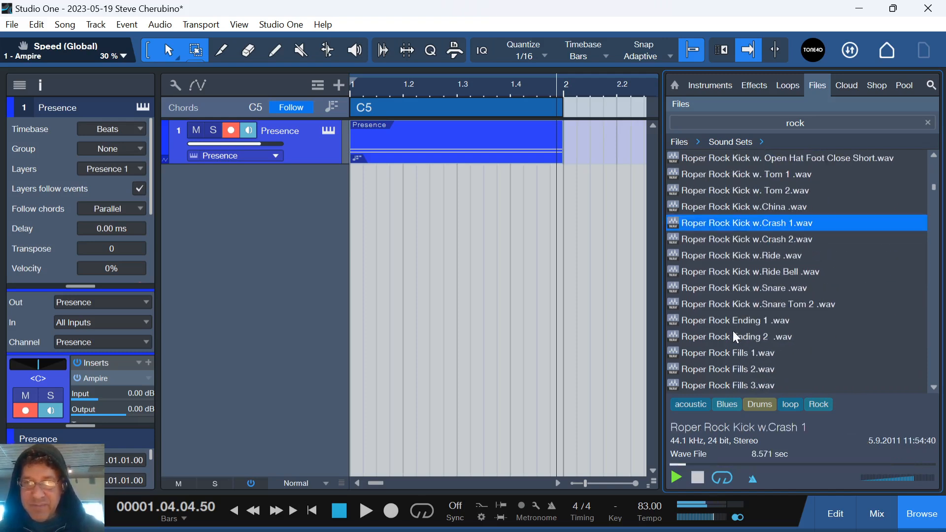
pyautogui.click(737, 353)
pyautogui.scroll(-2, 737, 356)
pyautogui.scroll(-1, 733, 336)
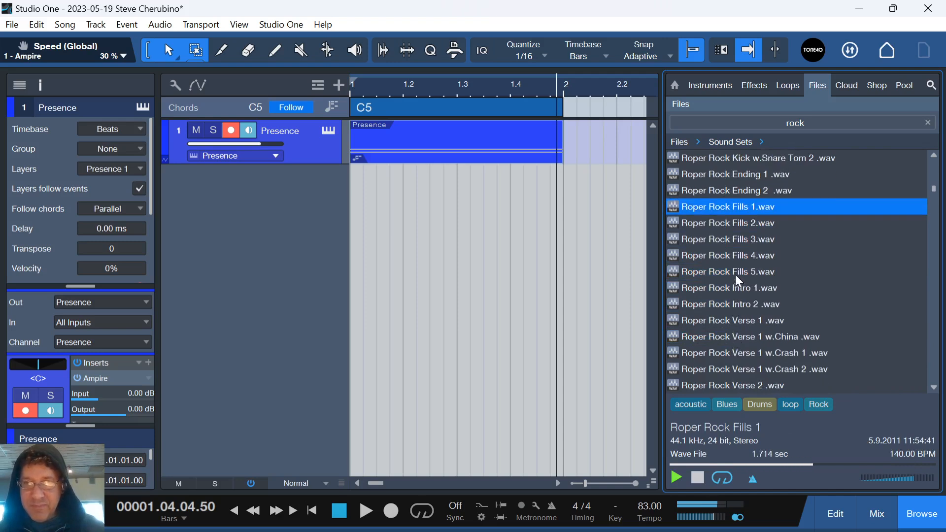
pyautogui.click(725, 319)
pyautogui.scroll(-2, 741, 316)
pyautogui.click(722, 338)
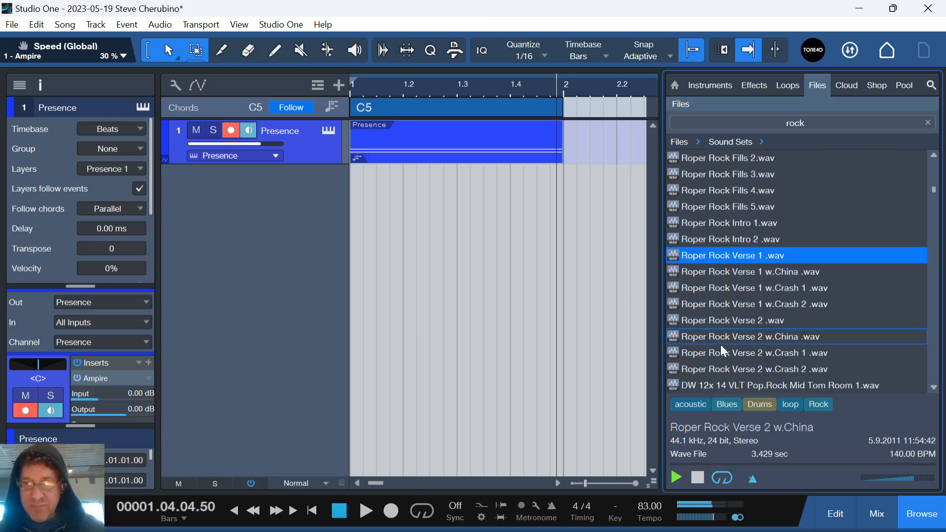
# Preview the DW Pop.Rock one-shots, including Mid Tom Room 1 and Snare Rim 5.
pyautogui.scroll(-1, 732, 328)
pyautogui.scroll(-1, 732, 326)
pyautogui.click(732, 305)
pyautogui.scroll(-2, 737, 310)
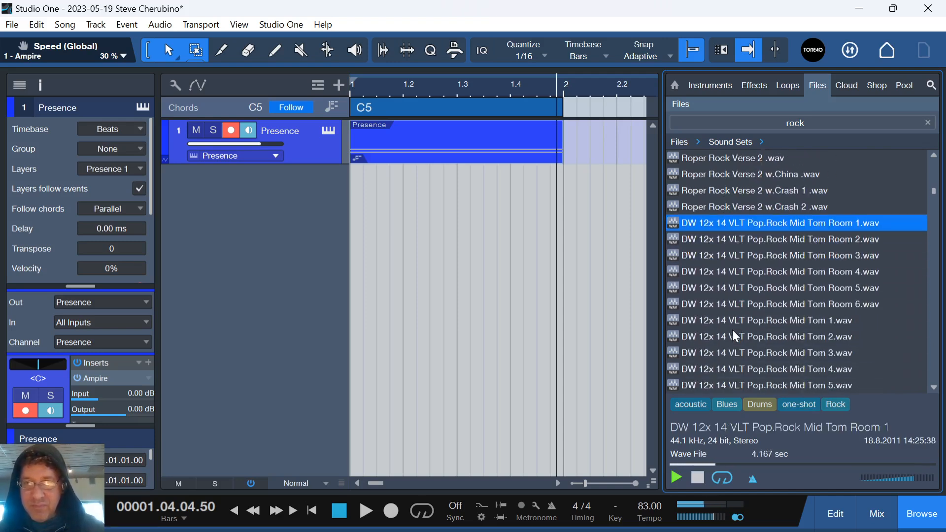
pyautogui.click(734, 336)
pyautogui.scroll(-4, 733, 330)
pyautogui.scroll(-2, 732, 335)
pyautogui.click(731, 341)
pyautogui.scroll(-2, 729, 341)
pyautogui.click(734, 353)
pyautogui.scroll(-5, 734, 351)
pyautogui.click(729, 318)
pyautogui.scroll(3, 833, 307)
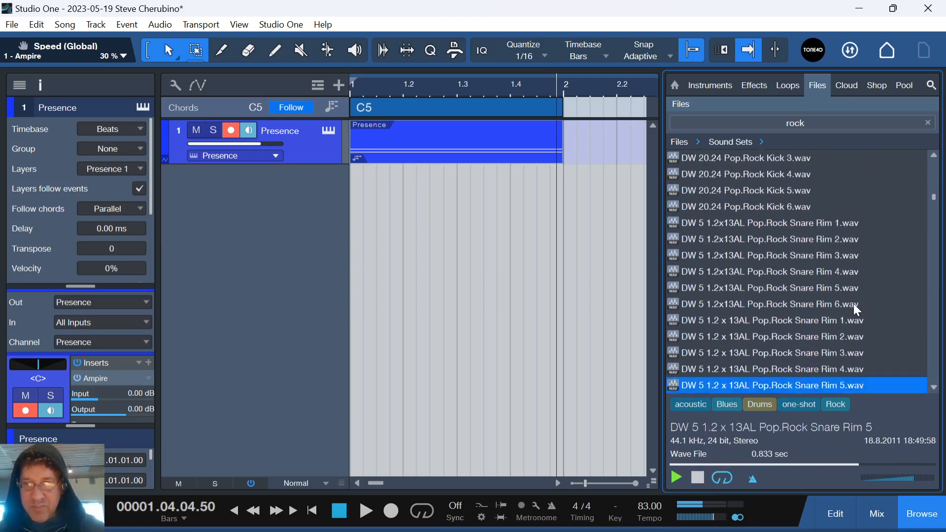
# Preview loops earlier in the results, including Fool Rock Kick Snare and Fool Rock Chorus 1 w.Crash 2.
pyautogui.scroll(12, 808, 212)
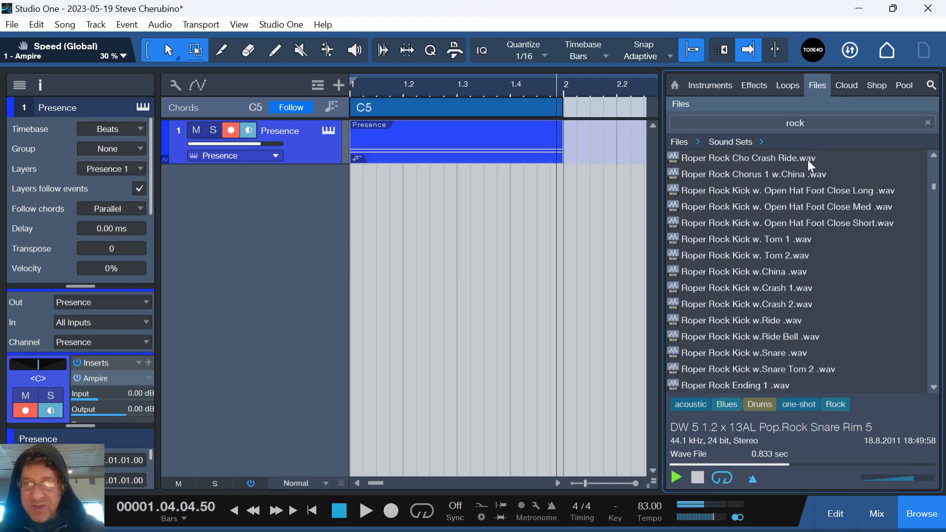
pyautogui.scroll(4, 739, 225)
pyautogui.click(728, 223)
pyautogui.scroll(3, 742, 225)
pyautogui.scroll(4, 740, 226)
pyautogui.click(733, 159)
pyautogui.scroll(6, 738, 232)
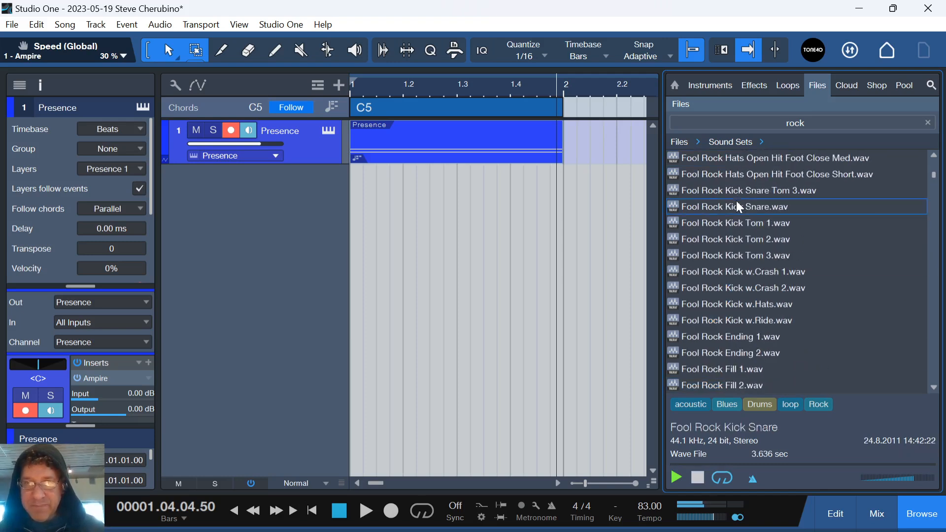
pyautogui.click(740, 207)
pyautogui.scroll(3, 746, 209)
pyautogui.click(734, 206)
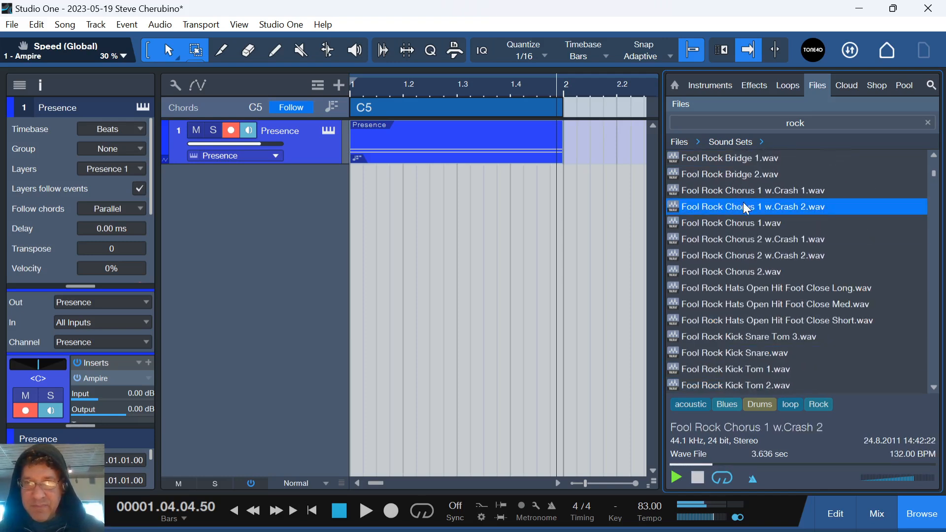
# Preview the Rock 8th off - acc qtr - c loop and the Rock Funk Alt Grv 1 groove.
pyautogui.scroll(2, 739, 205)
pyautogui.click(739, 206)
pyautogui.click(732, 193)
pyautogui.scroll(3, 735, 197)
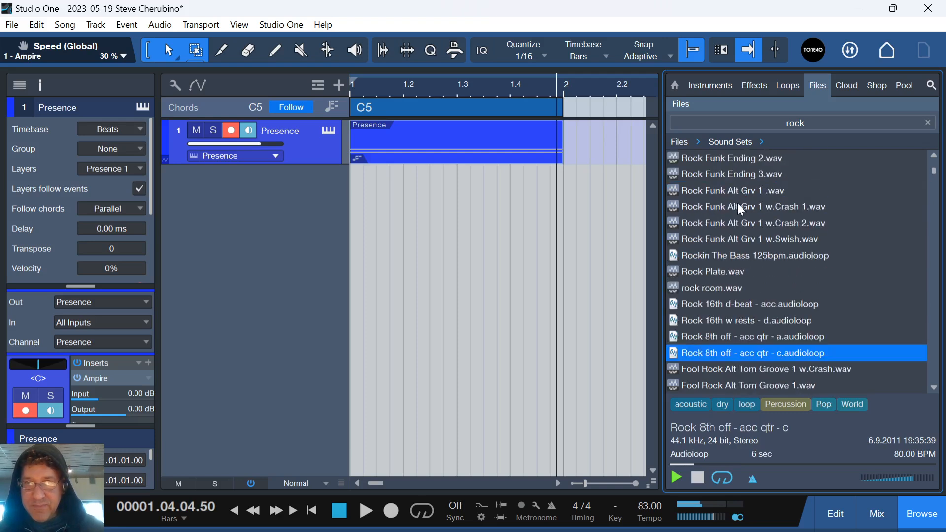
pyautogui.click(736, 198)
pyautogui.scroll(7, 746, 209)
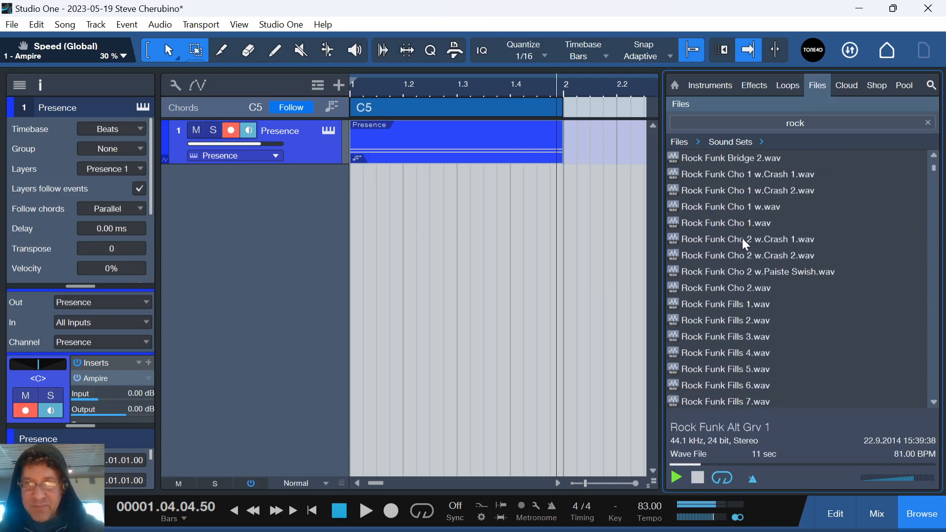
pyautogui.scroll(-4, 740, 217)
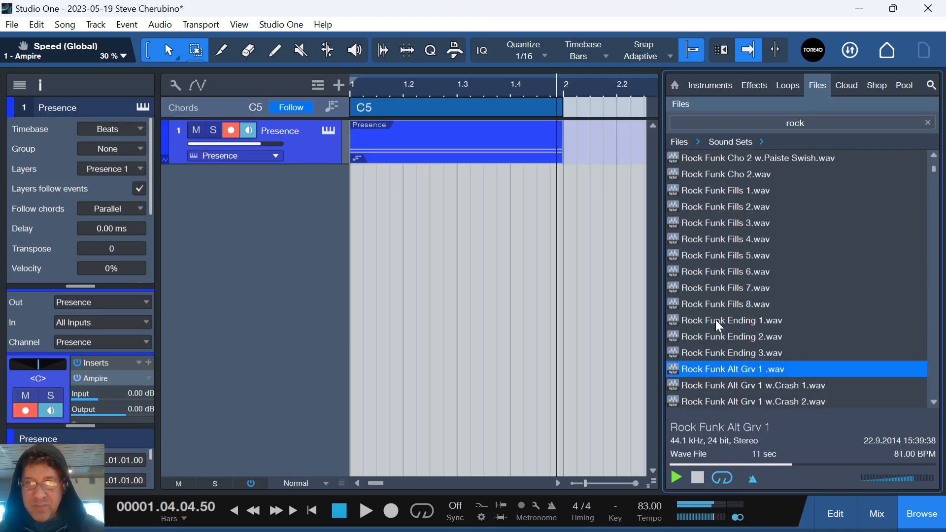
# Audition the Rock Funk Fills loops, place Rock Funk Fills 4 on a new audio track at bar 1, and play back.
pyautogui.click(719, 291)
pyautogui.click(731, 240)
pyautogui.scroll(1, 736, 211)
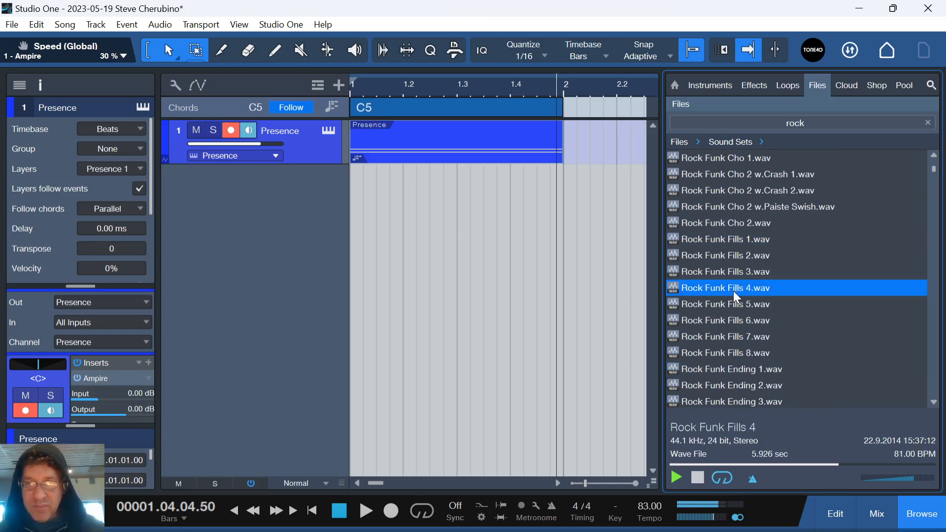
pyautogui.moveTo(735, 292); pyautogui.dragTo(372, 235)
pyautogui.press(',')
pyautogui.press('space')
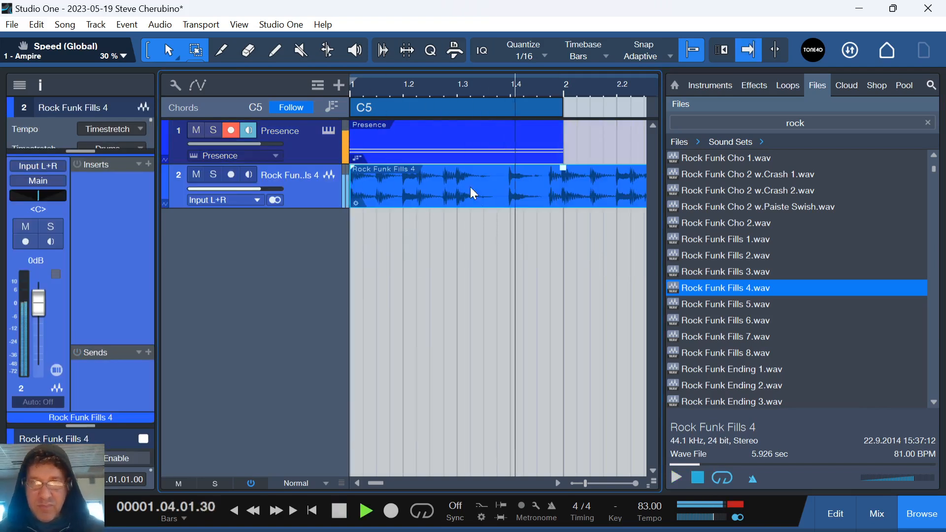
pyautogui.press('space')
# Split the Rock Funk Fills 4 event at bar 2 and delete the part after it.
pyautogui.scroll(-2, 566, 91)
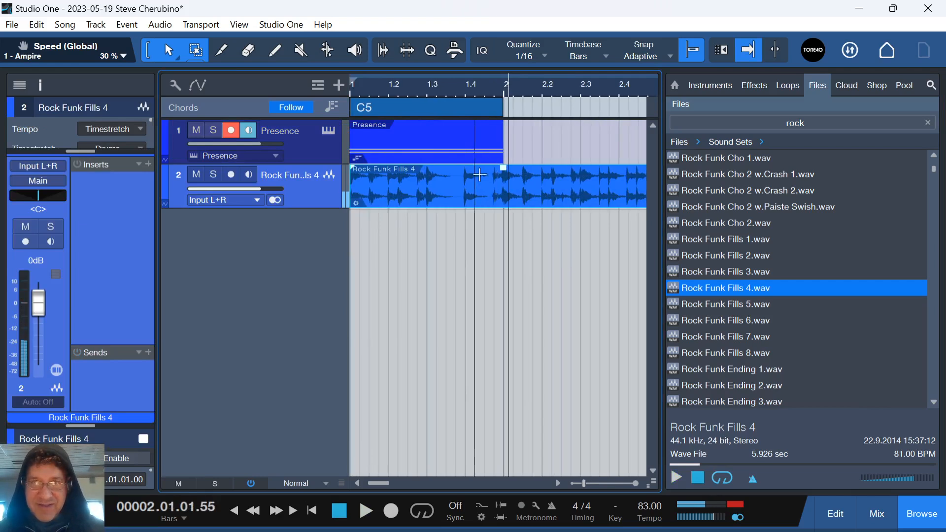
pyautogui.doubleClick(506, 183)
pyautogui.click(537, 203)
pyautogui.press('Delete')
# Lower the Rock Funk Fills 4 track volume to -2.5 dB and play back bar 1.
pyautogui.moveTo(261, 186); pyautogui.dragTo(255, 188)
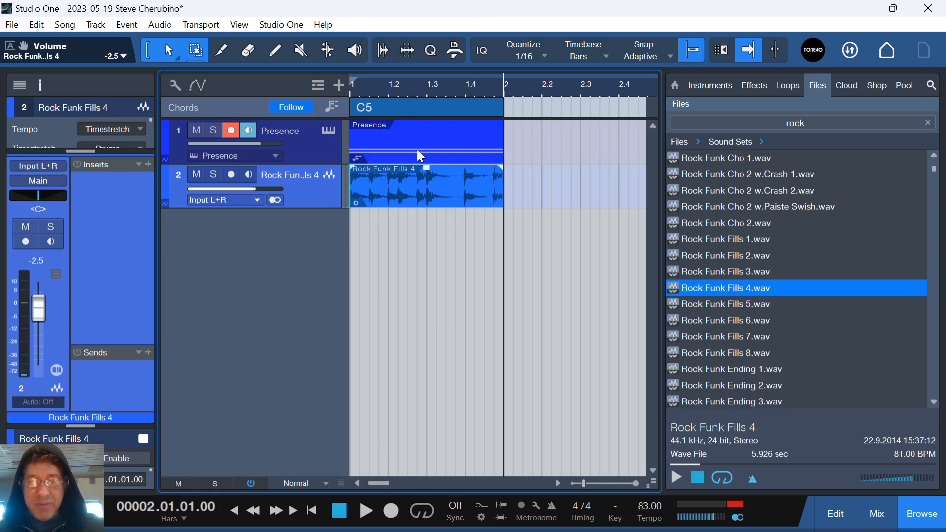
pyautogui.press('space')
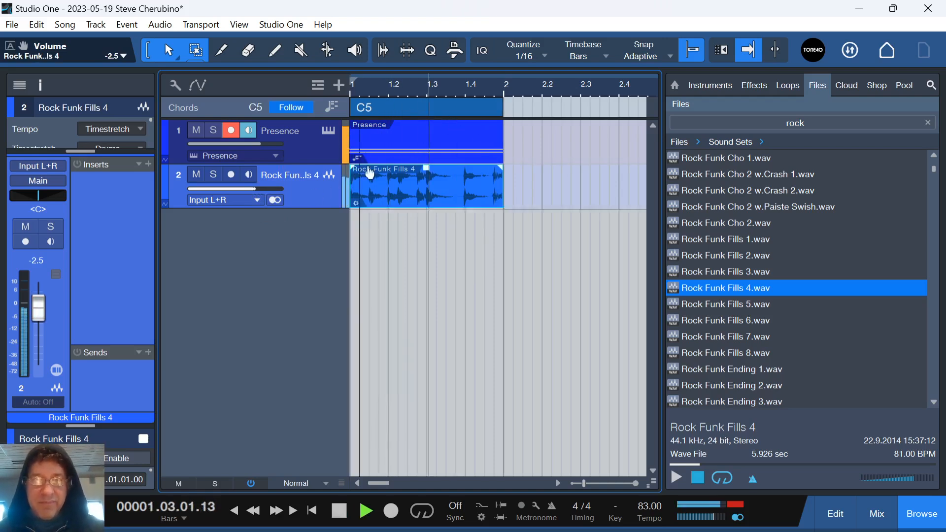
pyautogui.press('space')
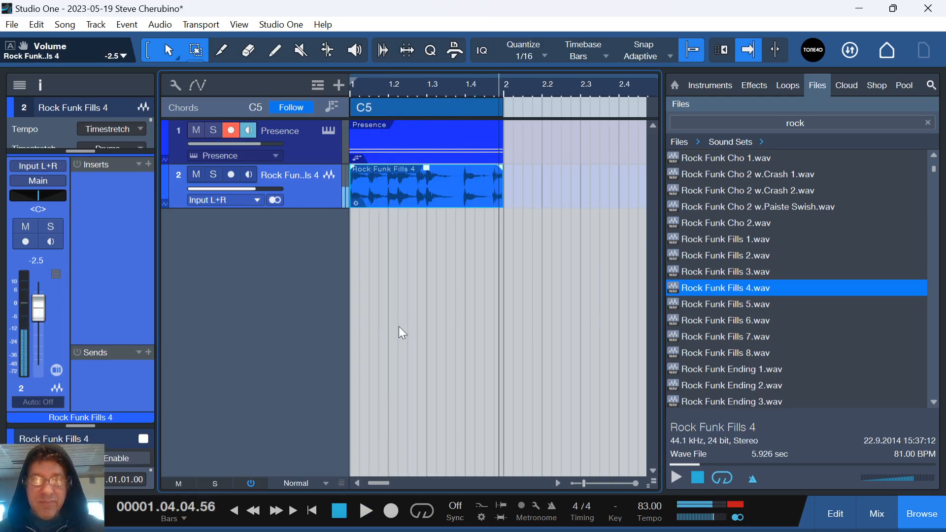
# Set the Rock Funk Fills 4 track volume to -1.8 dB and hide the track inspector.
pyautogui.moveTo(257, 190)
pyautogui.moveTo(258, 189); pyautogui.dragTo(260, 190)
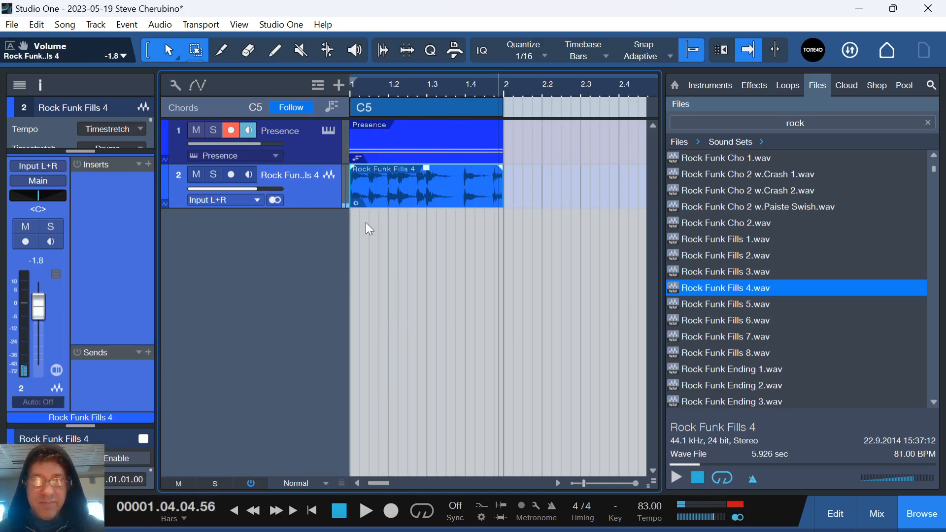
pyautogui.press('w')
pyautogui.press('w')
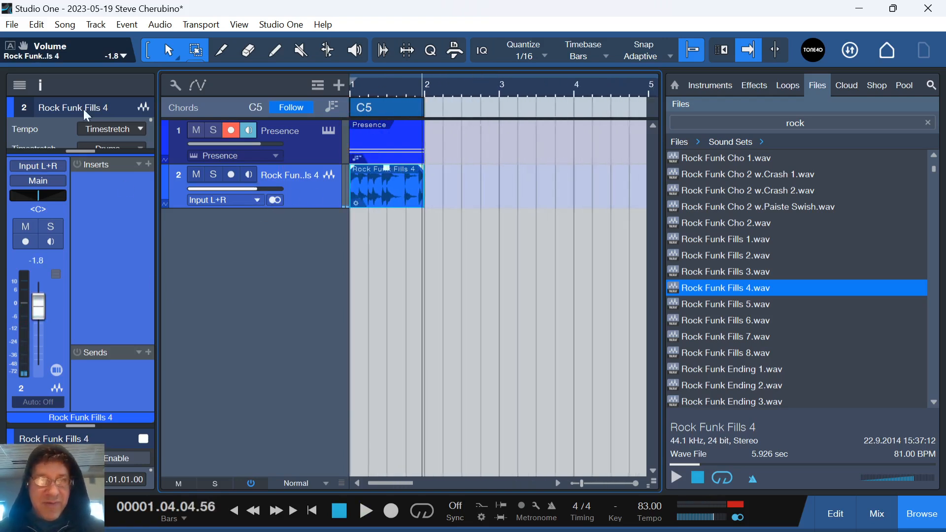
pyautogui.click(39, 85)
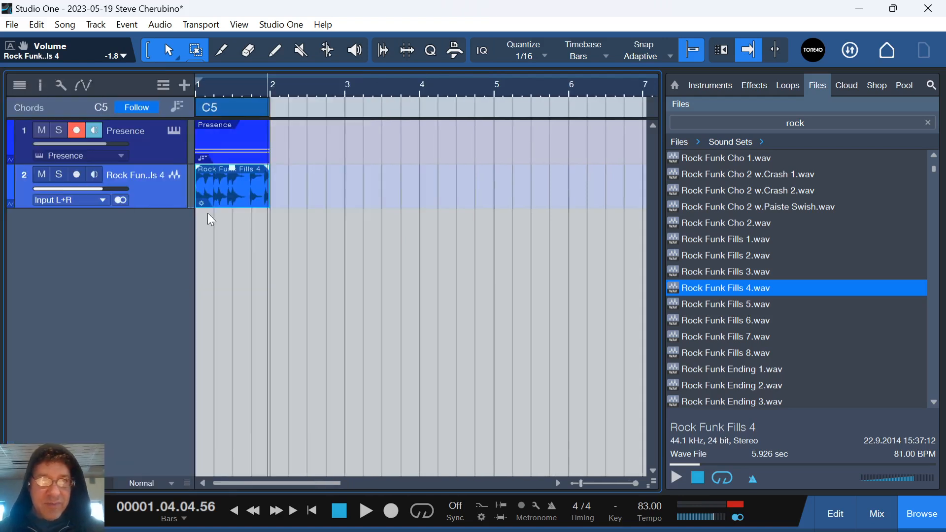
# Duplicate the bar 1 Presence and Rock Funk Fills 4 events three times each so both tracks fill bars 1 to 4.
pyautogui.click(243, 149)
pyautogui.press('d')
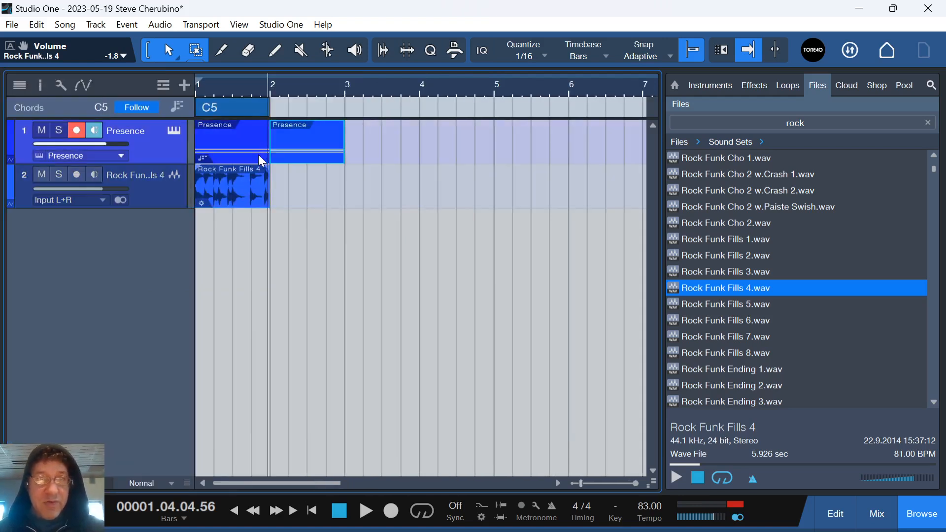
pyautogui.press('d')
pyautogui.press('d')
pyautogui.click(255, 193)
pyautogui.press('d')
pyautogui.press('d')
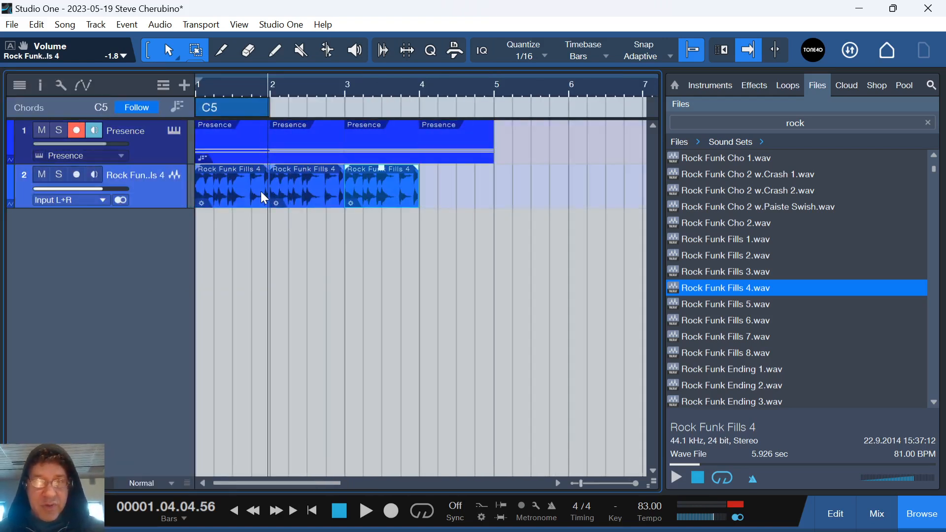
pyautogui.press('d')
# Duplicate the C5 chord three times on the chord track to cover bars 2 to 4.
pyautogui.click(249, 109)
pyautogui.press('d')
pyautogui.press('d')
pyautogui.press('d')
# Change the bar 2 chord to an E♭5 power chord and play back the change.
pyautogui.click(291, 109)
pyautogui.doubleClick(290, 108)
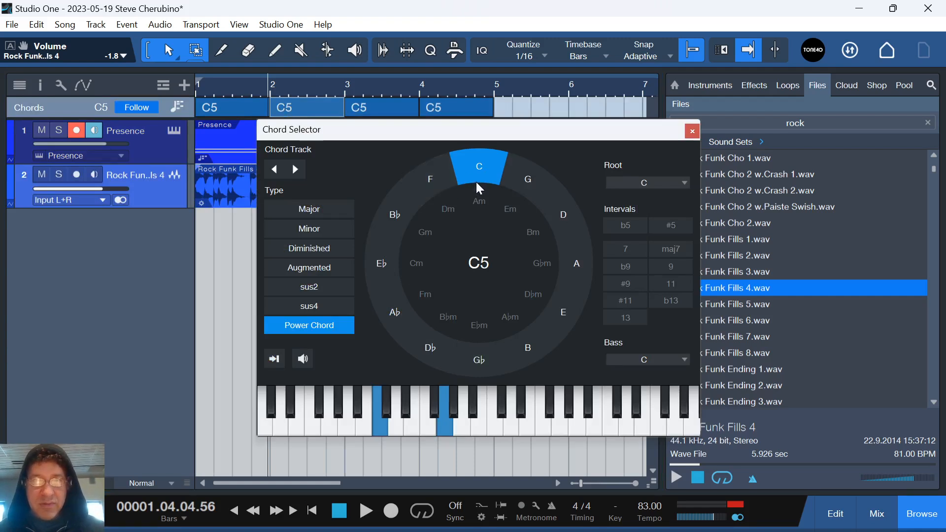
pyautogui.click(323, 233)
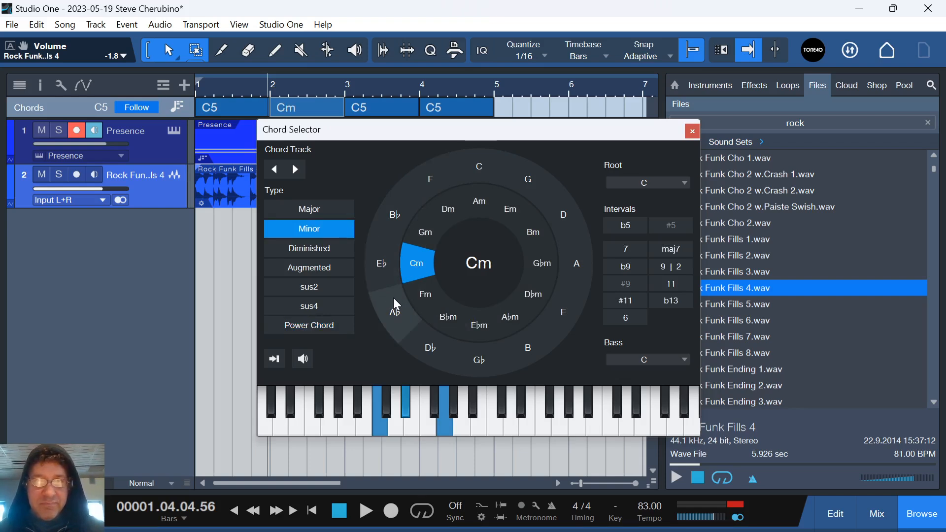
pyautogui.click(383, 266)
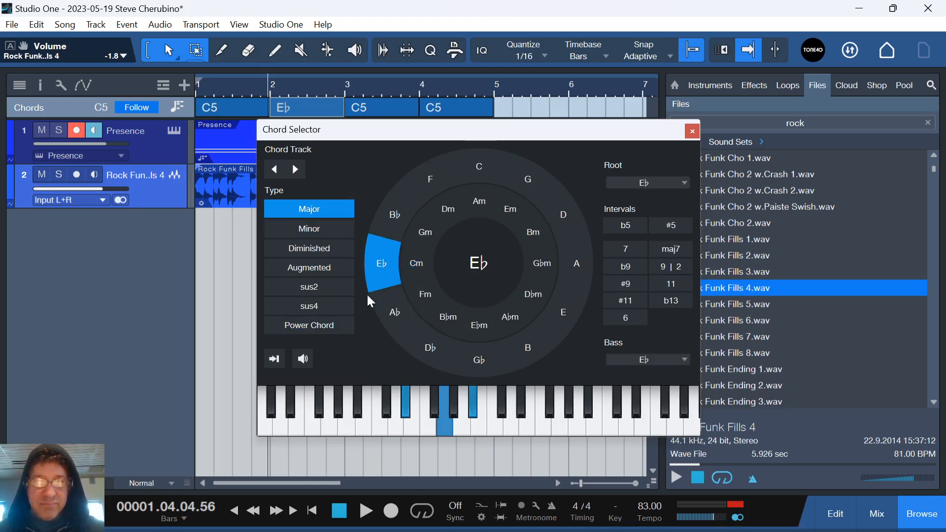
pyautogui.click(325, 325)
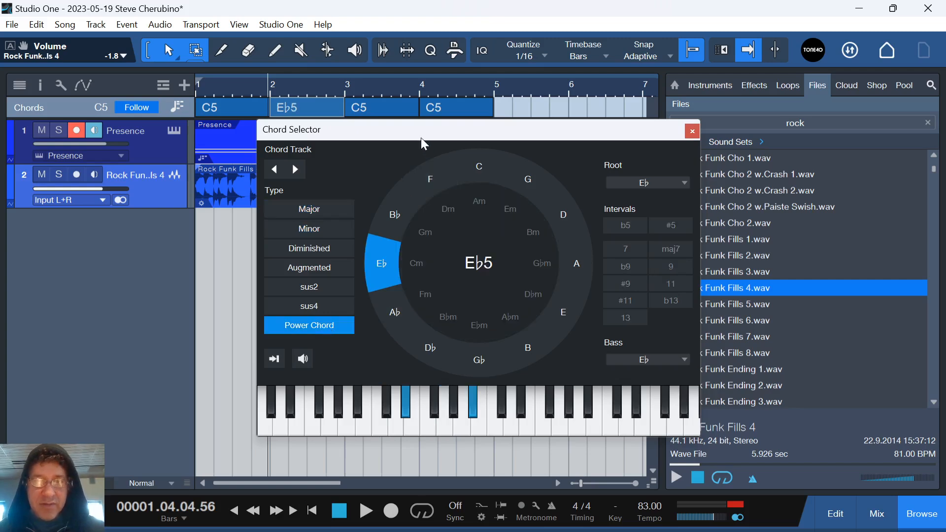
pyautogui.moveTo(424, 137); pyautogui.dragTo(416, 192)
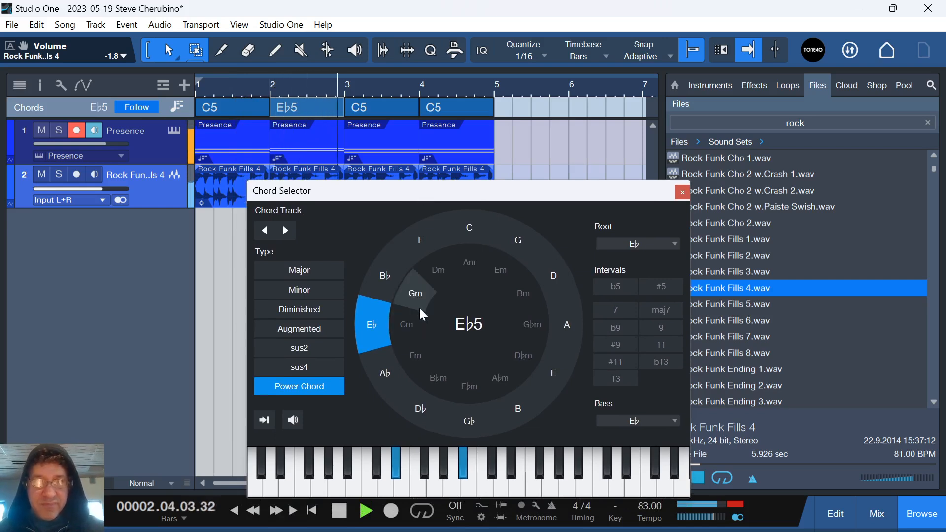
pyautogui.press('space')
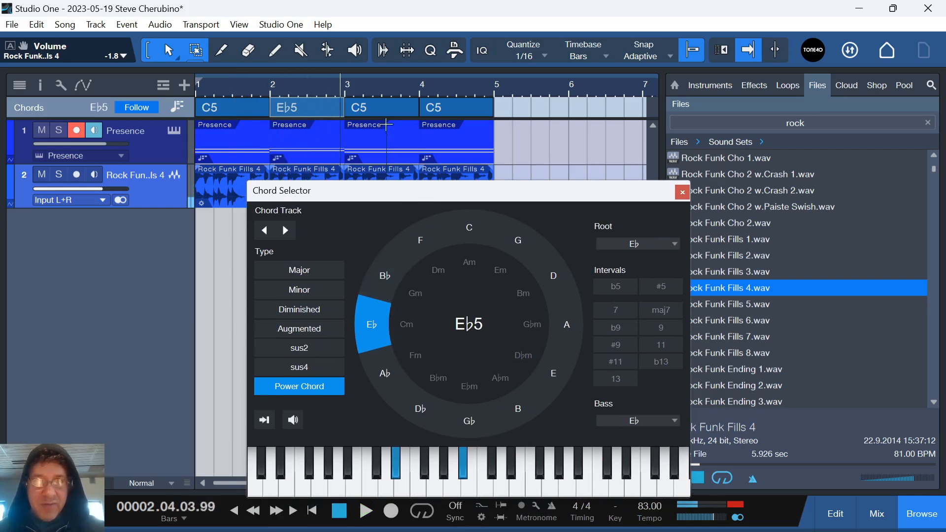
# Change the bar 3 chord to B♭5 and the bar 4 chord to A♭5, and close the Chord Selector.
pyautogui.click(383, 108)
pyautogui.click(400, 268)
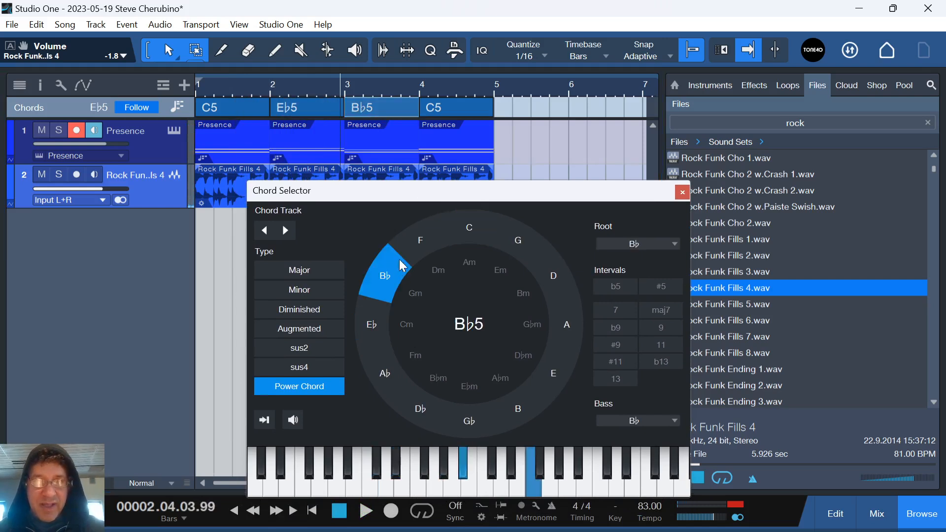
pyautogui.click(452, 110)
pyautogui.click(387, 373)
pyautogui.click(682, 192)
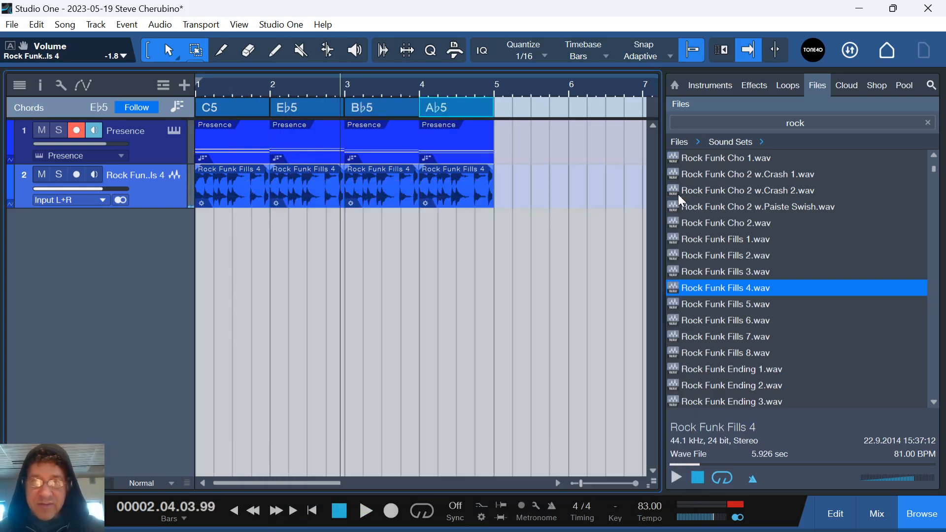
# Play back the chord progression and review the bar 2, 3 and 4 chords in the Chord Selector.
pyautogui.press('space')
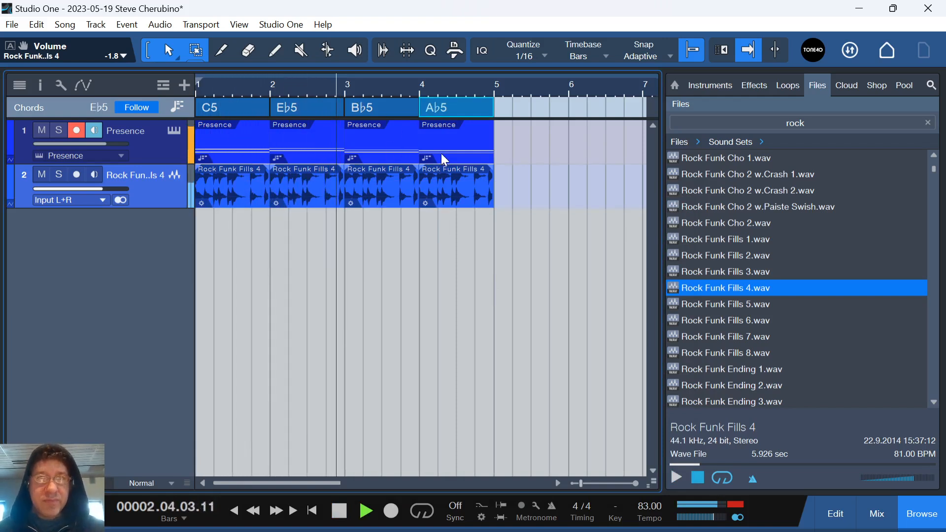
pyautogui.press('space')
pyautogui.click(386, 108)
pyautogui.doubleClick(383, 105)
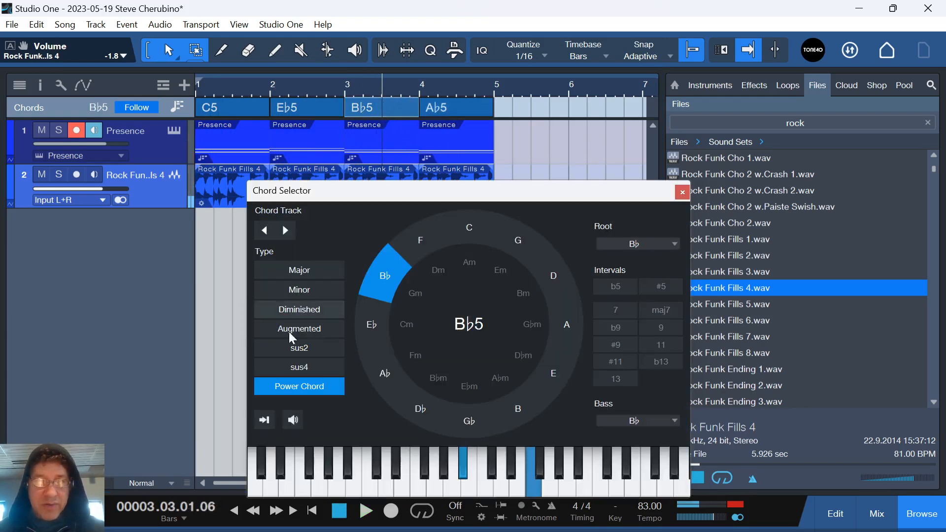
pyautogui.click(439, 106)
pyautogui.click(397, 104)
pyautogui.click(325, 104)
pyautogui.click(354, 79)
pyautogui.press('space')
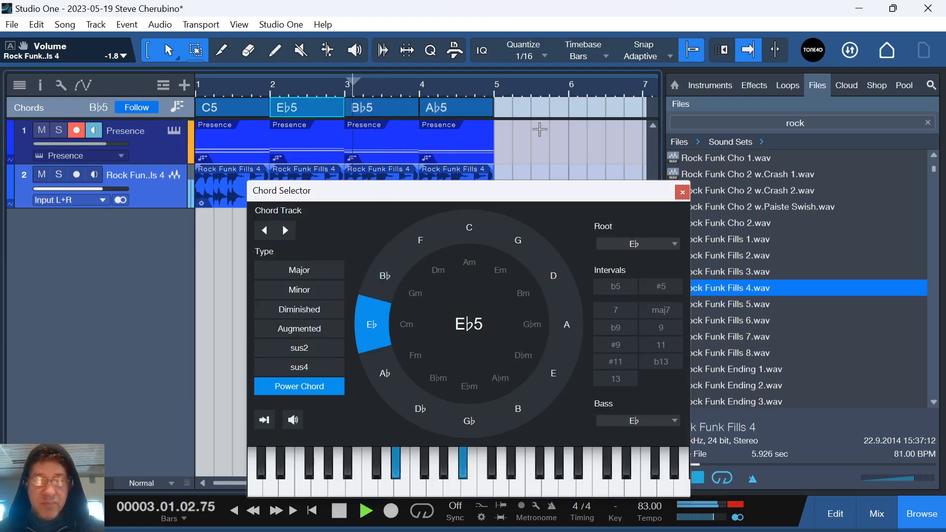
pyautogui.click(683, 193)
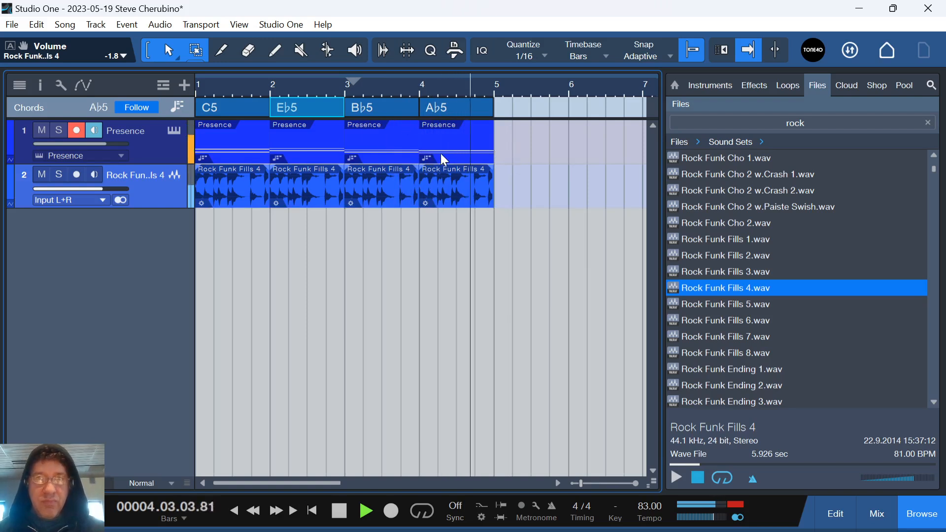
# Select all events in bars 1 to 4, set the loop range to them, and play from bar 1.
pyautogui.press('space')
pyautogui.moveTo(497, 254); pyautogui.dragTo(224, 148)
pyautogui.press('space')
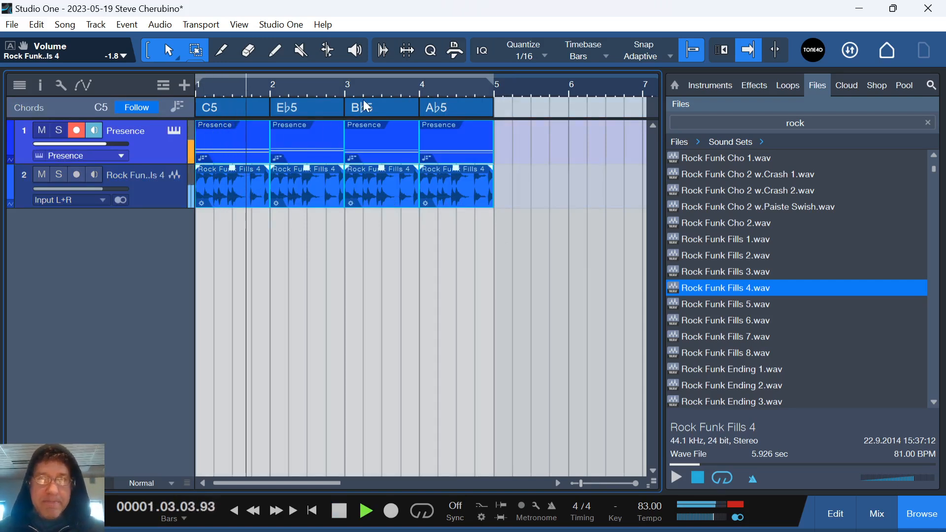
# Open the bar 3 Presence event in the note editor and examine its notes against the neighbouring bars during playback.
pyautogui.doubleClick(369, 155)
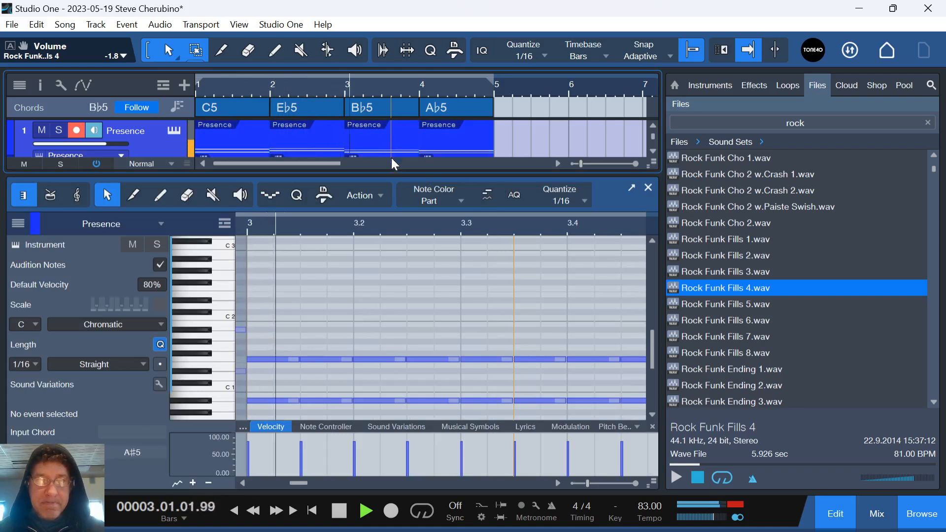
pyautogui.press('space')
pyautogui.scroll(-4, 466, 231)
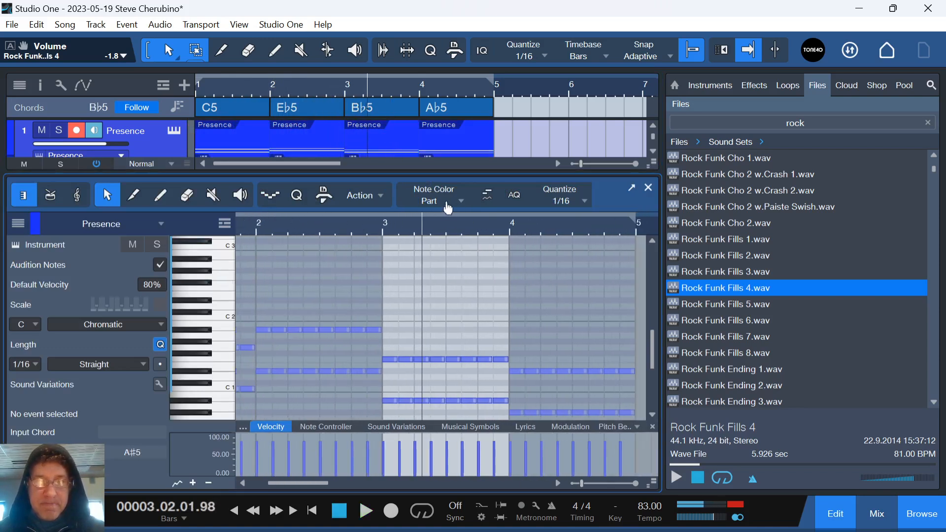
pyautogui.scroll(-3, 474, 262)
pyautogui.press('space')
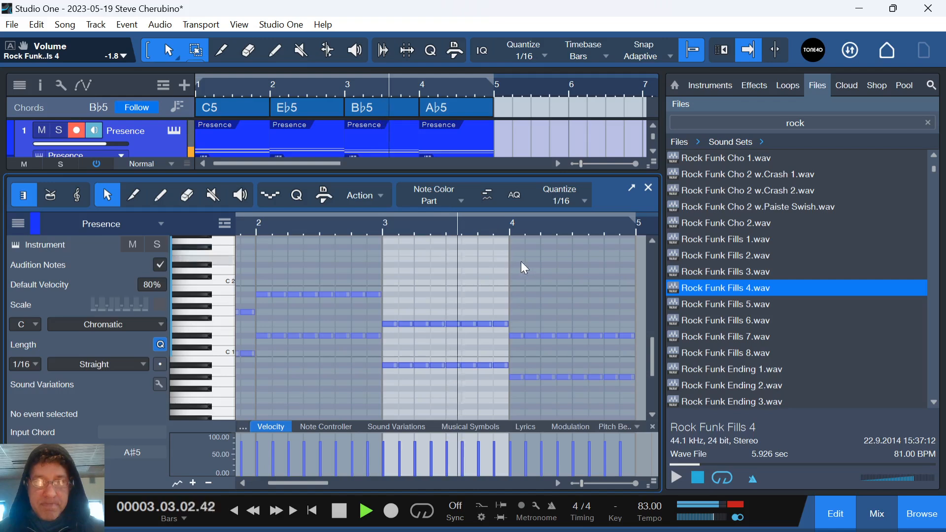
pyautogui.press('space')
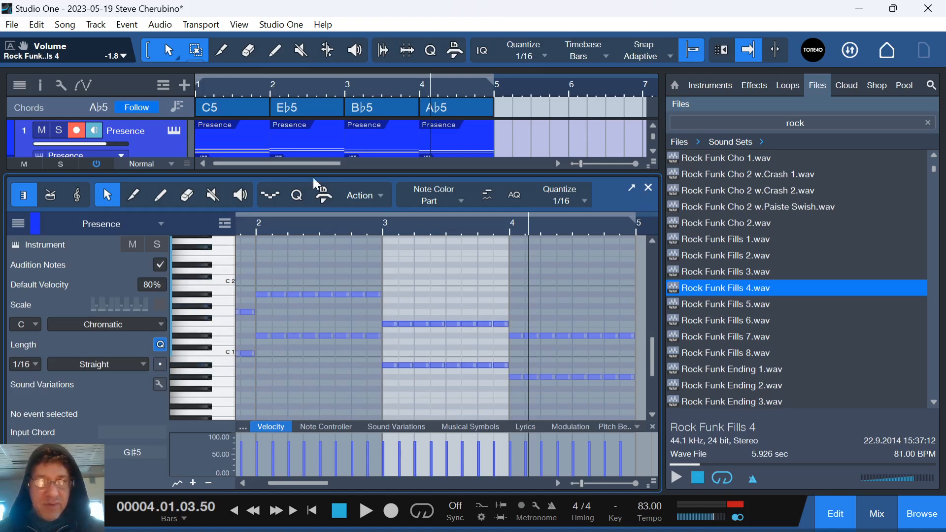
# Set Follow chords to Narrow for the Presence track and play the four bars from the start.
pyautogui.moveTo(294, 174); pyautogui.dragTo(295, 266)
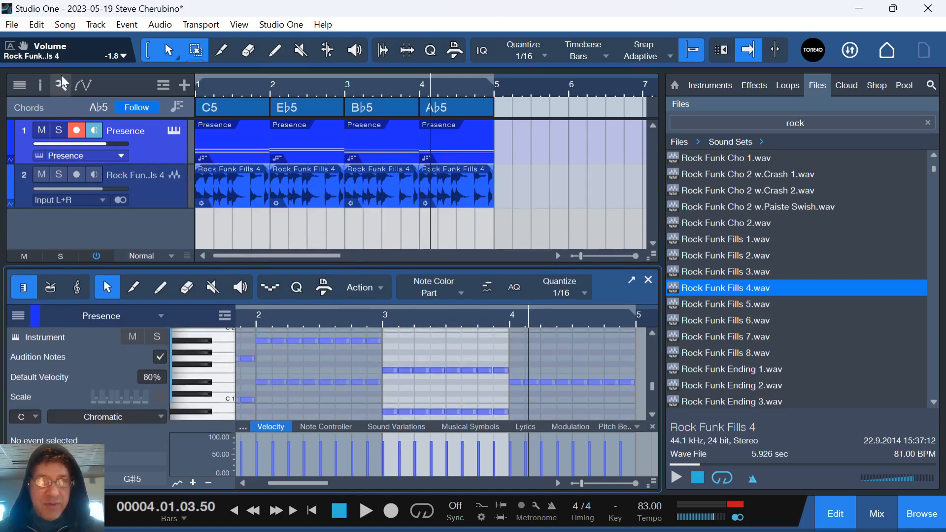
pyautogui.click(40, 84)
pyautogui.click(101, 211)
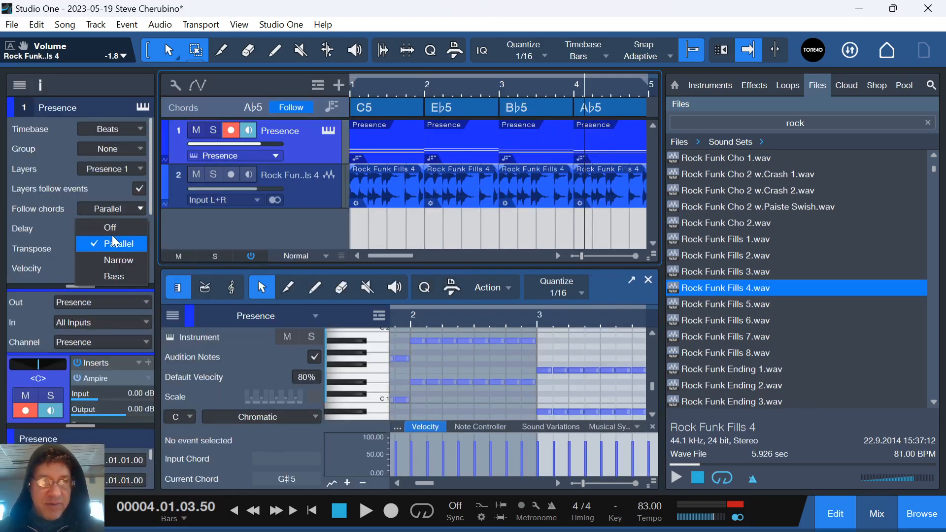
pyautogui.click(118, 260)
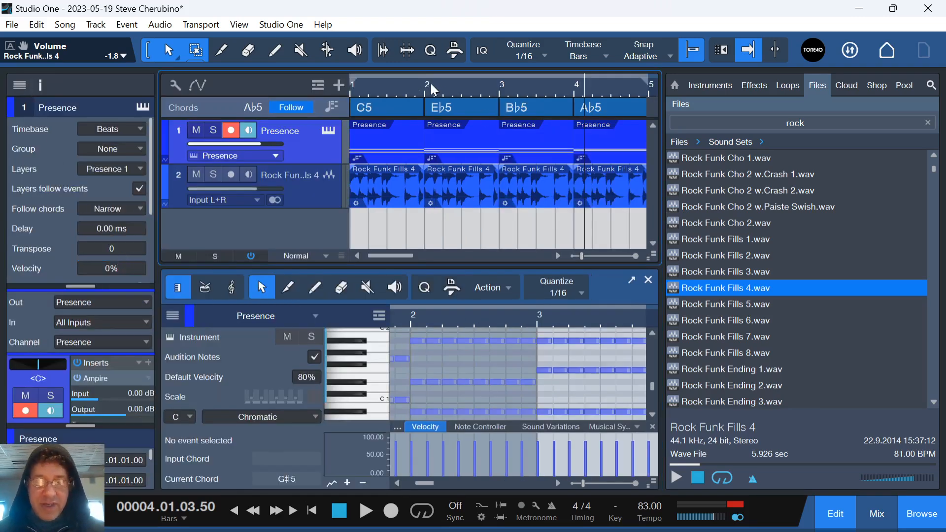
pyautogui.press('Home')
pyautogui.press('space')
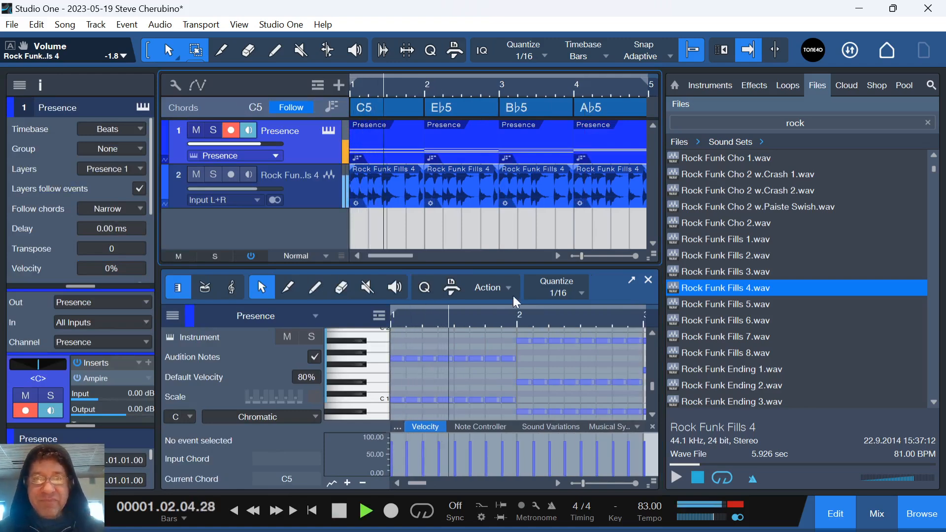
pyautogui.moveTo(519, 319); pyautogui.dragTo(505, 307)
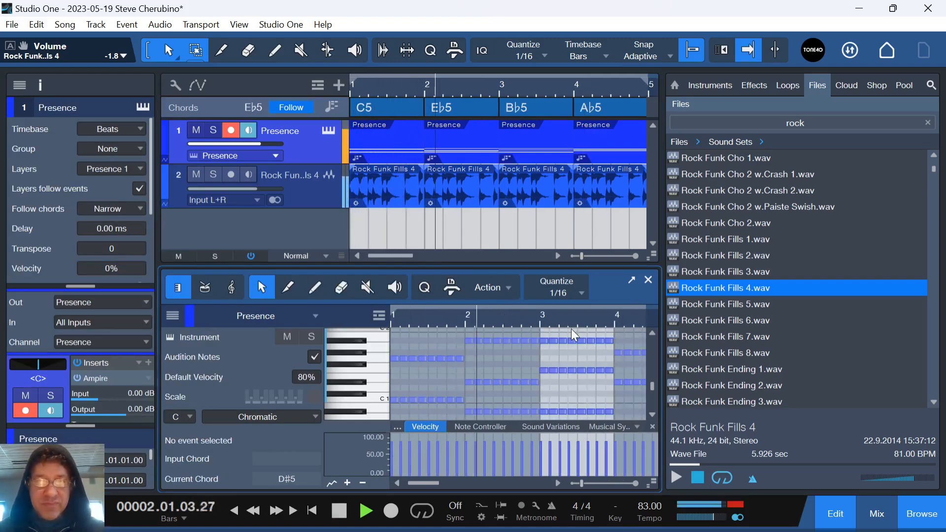
pyautogui.moveTo(573, 327); pyautogui.dragTo(509, 314)
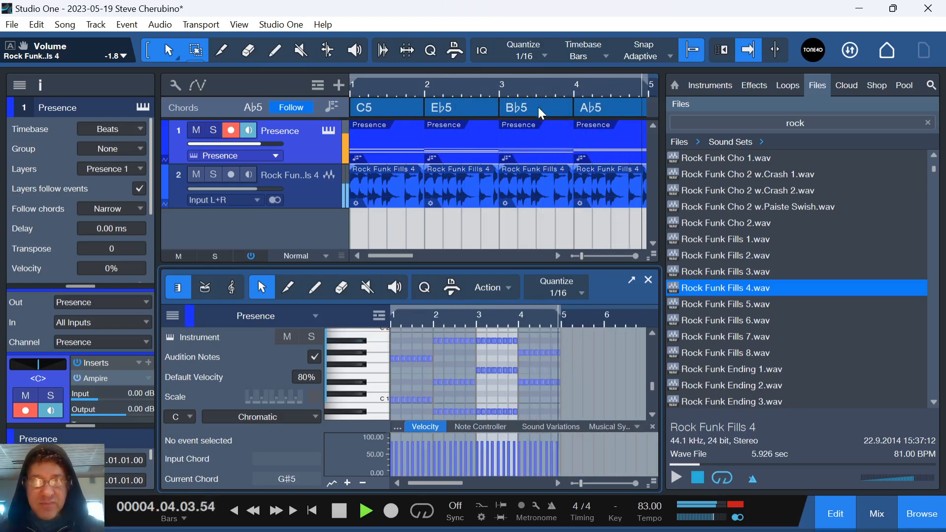
pyautogui.press('space')
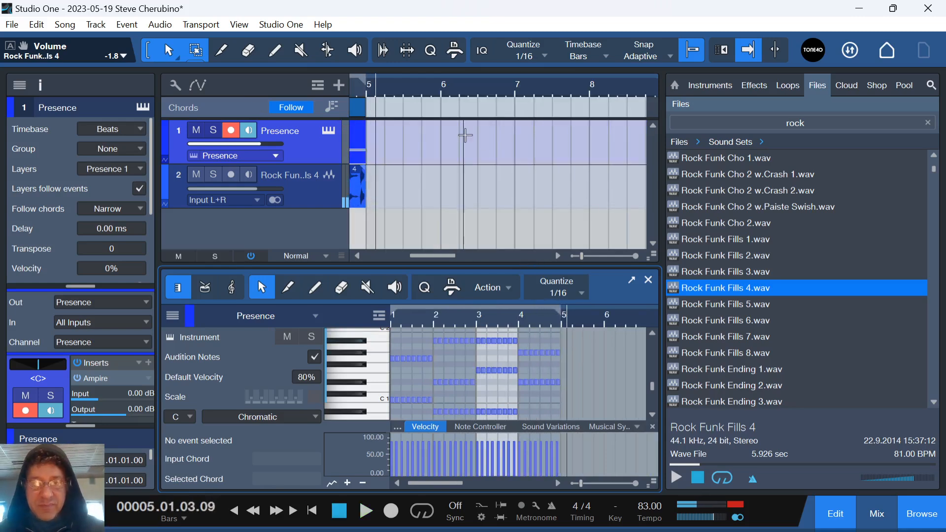
# Replay the progression from bar 1 while viewing the bar 3 chord in the Chord Selector, and close the note editor.
pyautogui.press('Home')
pyautogui.doubleClick(519, 109)
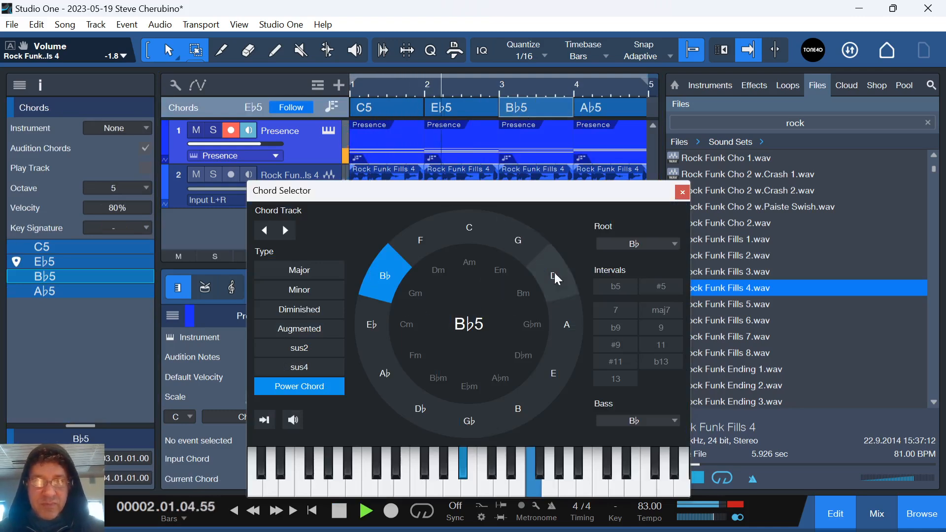
pyautogui.click(682, 192)
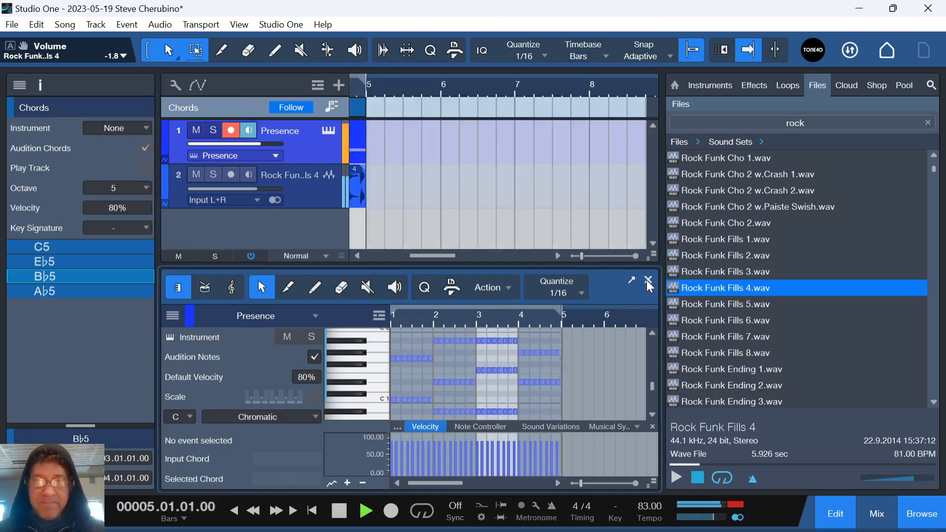
pyautogui.click(648, 280)
pyautogui.moveTo(370, 94); pyautogui.dragTo(539, 84)
pyautogui.moveTo(386, 101); pyautogui.dragTo(360, 116)
# Change the bar 1 chord to C major and play back from bar 1.
pyautogui.click(371, 108)
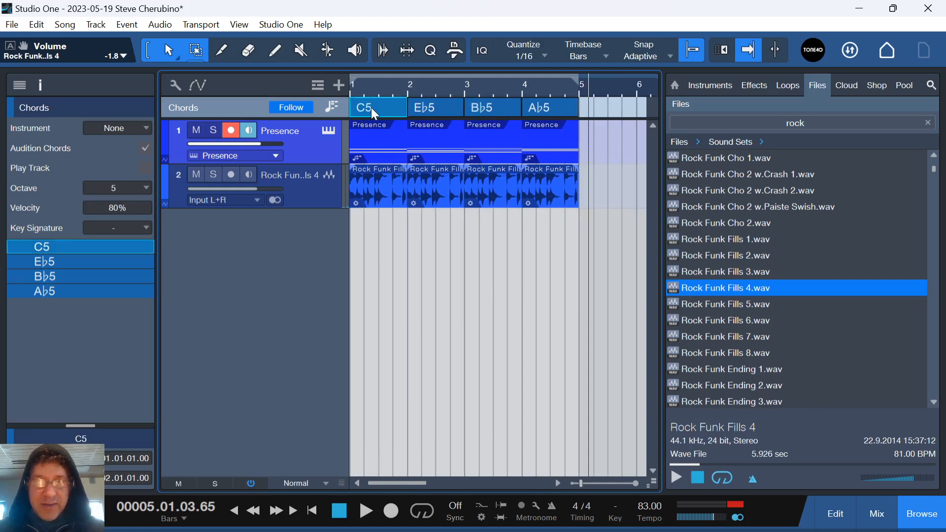
pyautogui.doubleClick(371, 108)
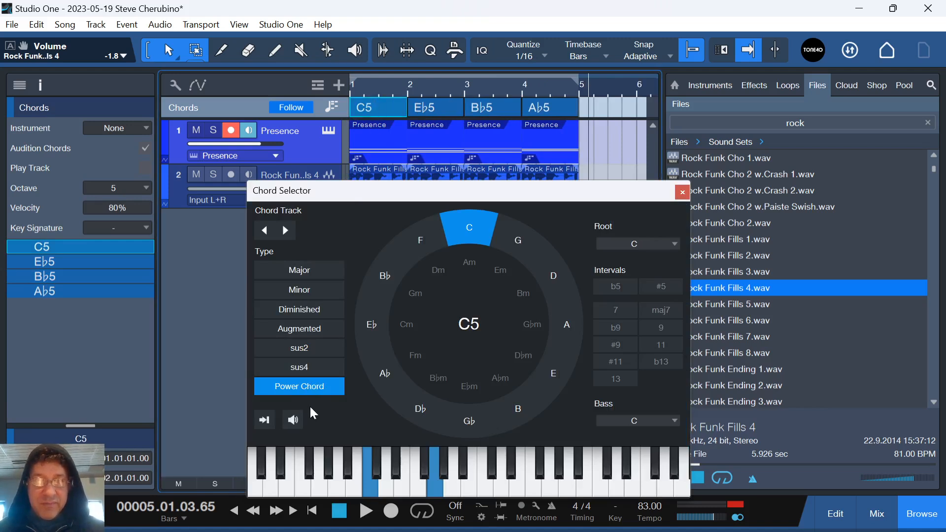
pyautogui.click(306, 271)
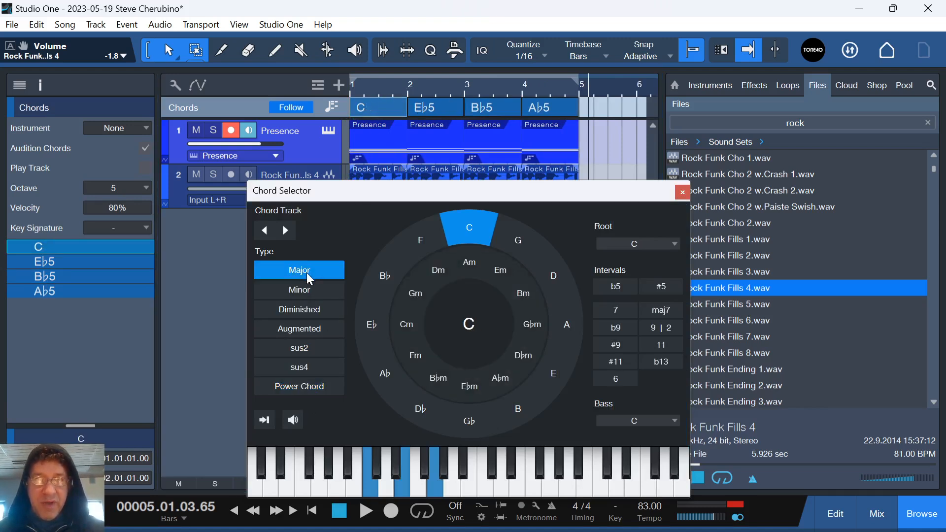
pyautogui.press(',')
pyautogui.press('space')
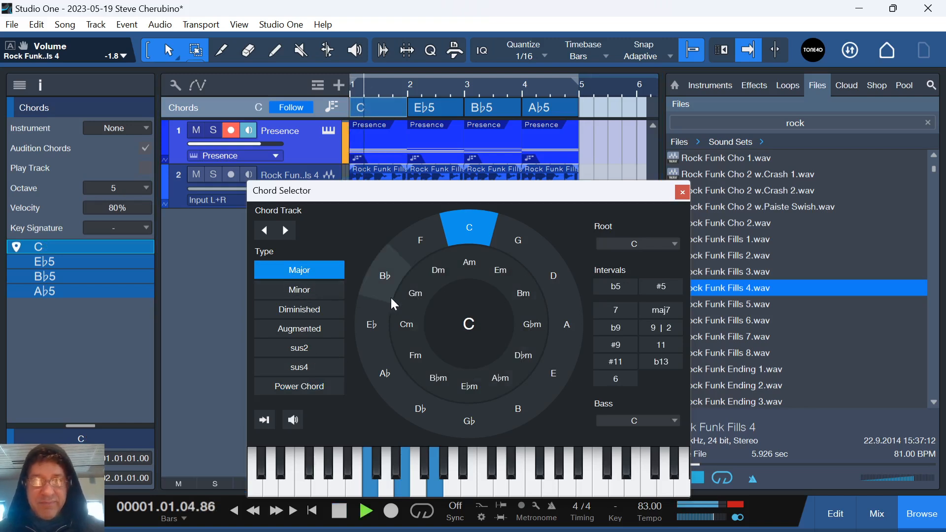
# Change the bar 1 chord back to a C5 power chord and play from the start.
pyautogui.press('space')
pyautogui.click(309, 388)
pyautogui.press(',')
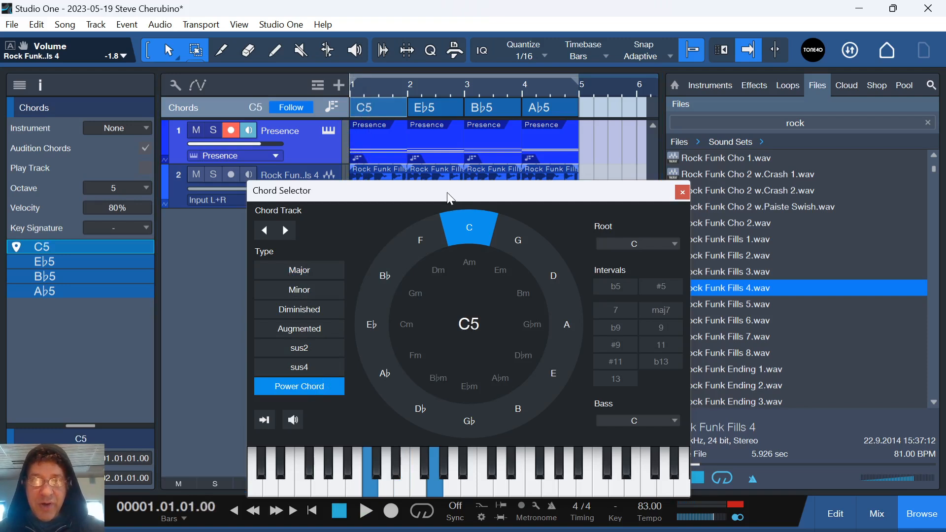
pyautogui.press('space')
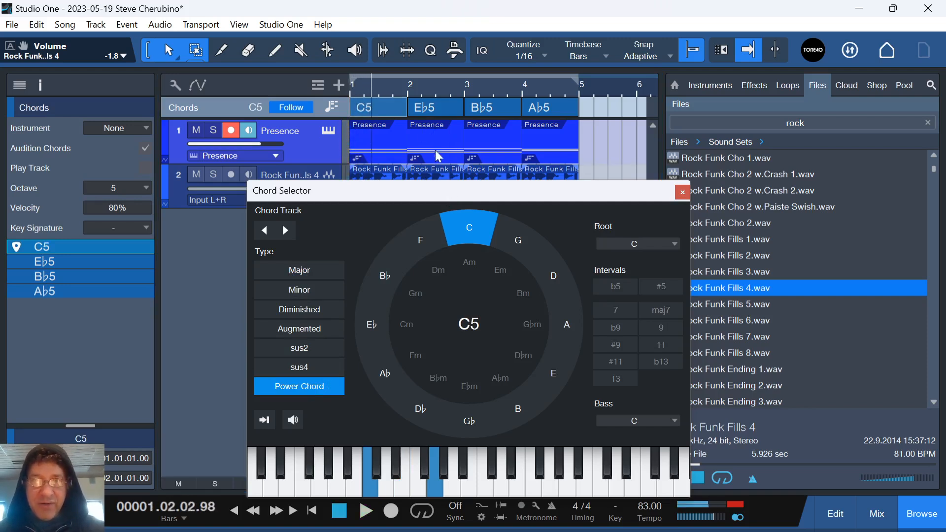
# Compare the bar 2 chord as E♭ major and as an E♭5 power chord, playing from bar 2 each time.
pyautogui.click(408, 93)
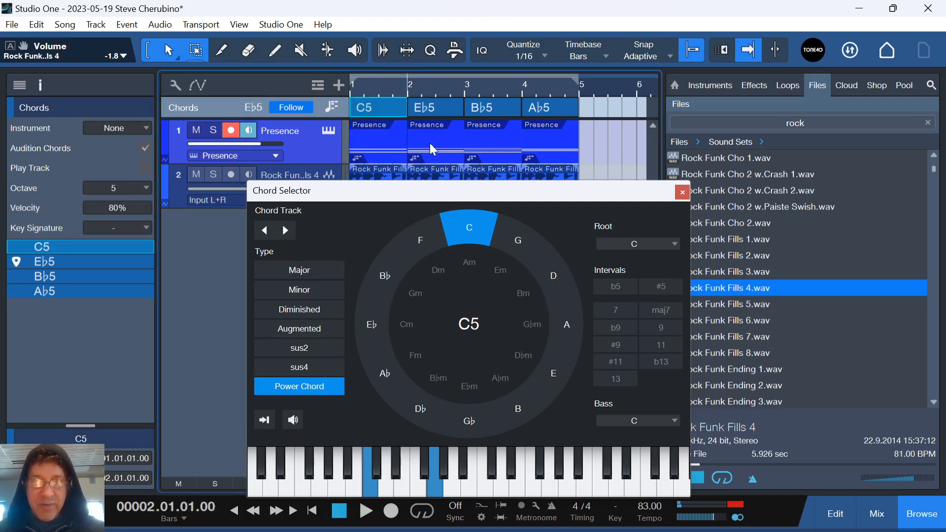
pyautogui.click(433, 115)
pyautogui.click(293, 268)
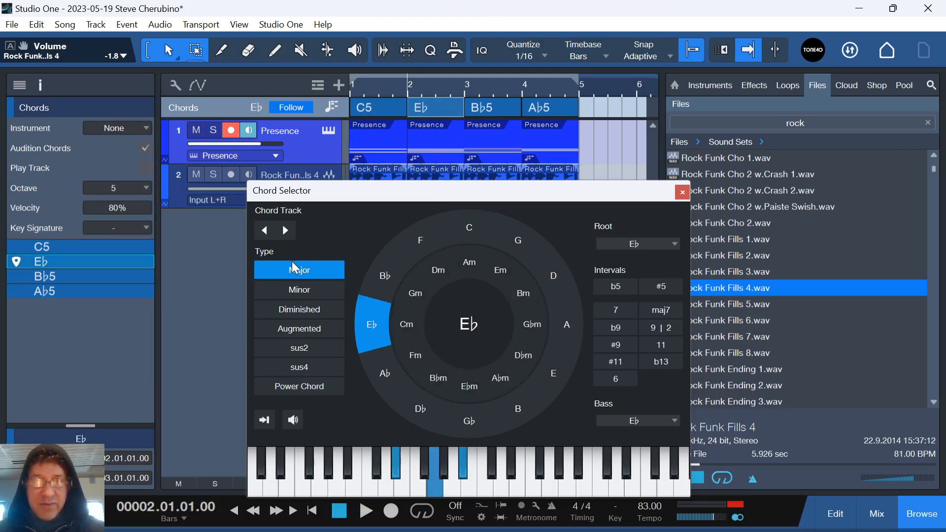
pyautogui.press('space')
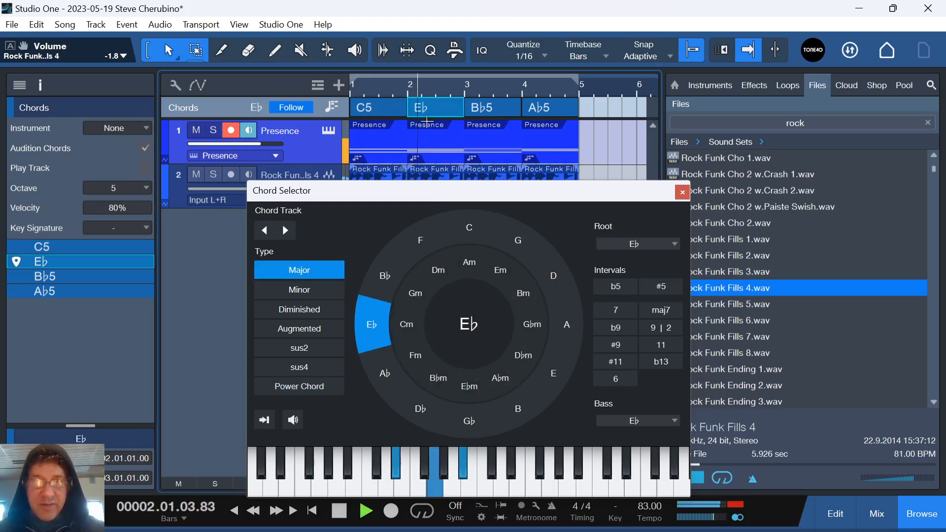
pyautogui.click(311, 389)
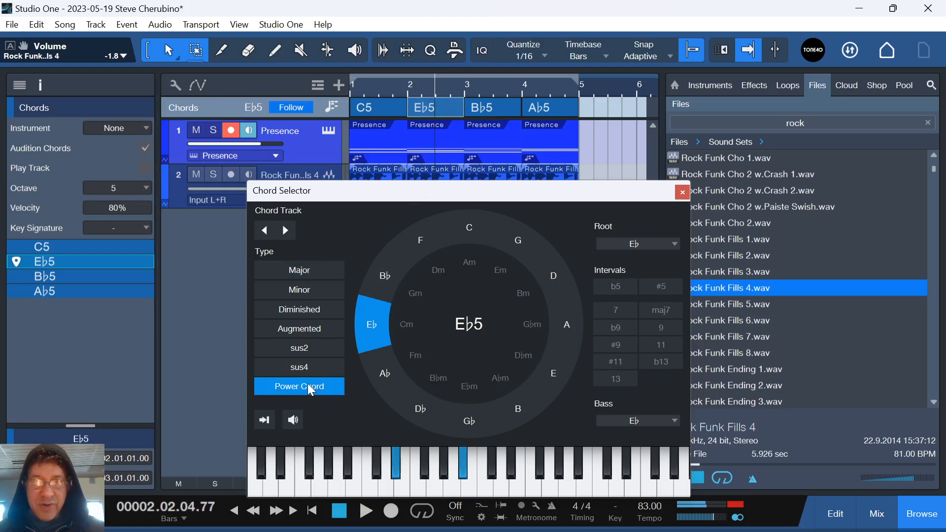
pyautogui.click(413, 94)
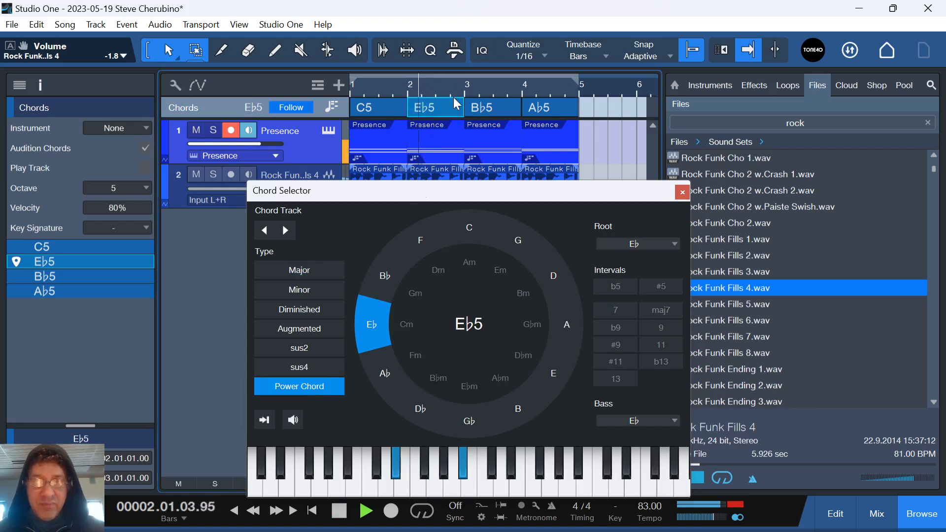
pyautogui.press('space')
# Mute the Rock Funk Fills 4 drum track and loop playback over the bar 2 chord.
pyautogui.moveTo(503, 189); pyautogui.dragTo(491, 247)
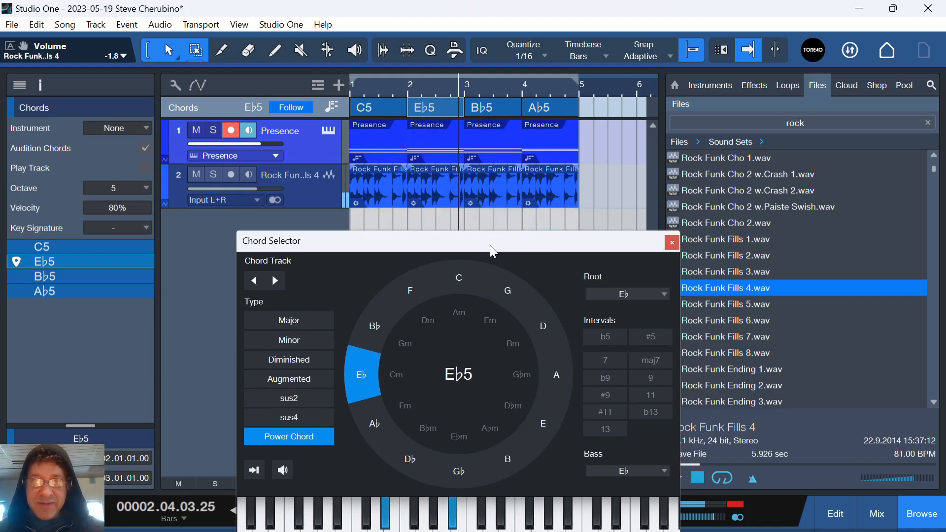
pyautogui.click(200, 175)
pyautogui.press('space')
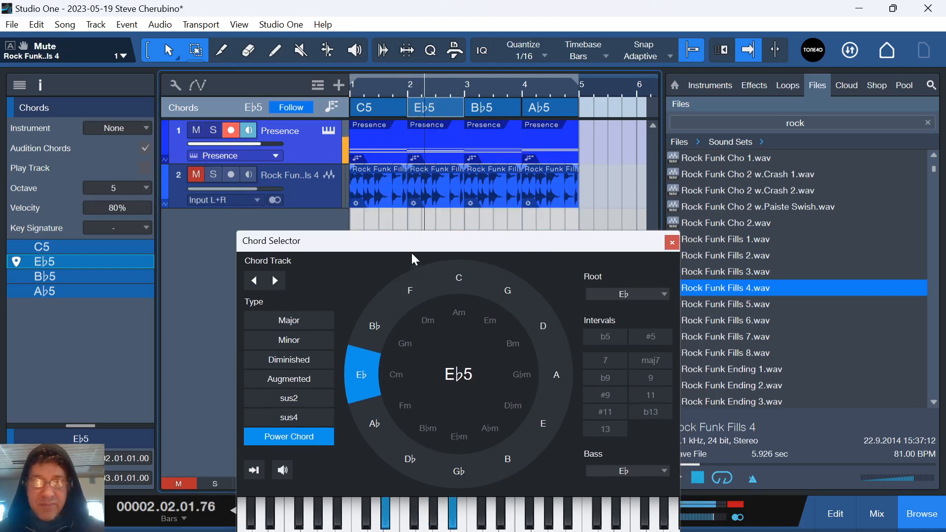
pyautogui.press('p')
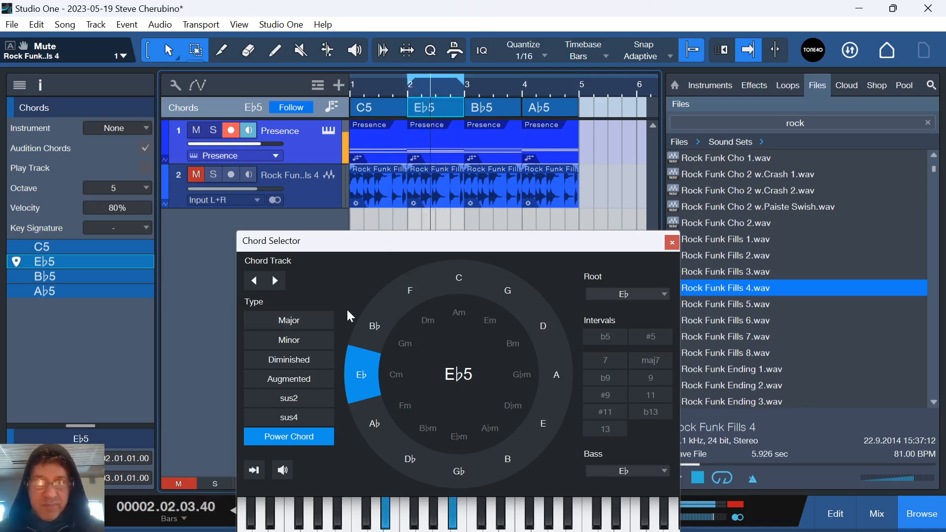
# Audition the looped bar 2 chord as E♭ major, E♭ minor and again as the E♭5 power chord.
pyautogui.click(309, 324)
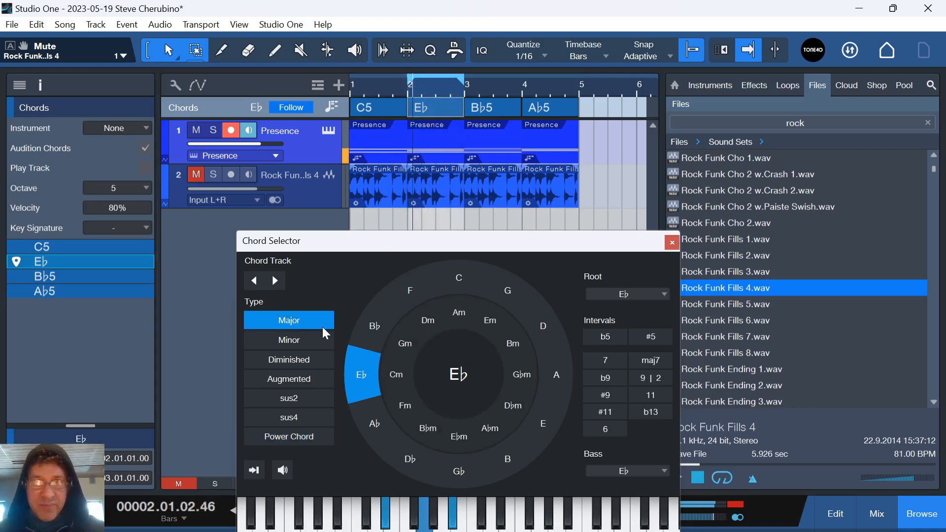
pyautogui.click(316, 340)
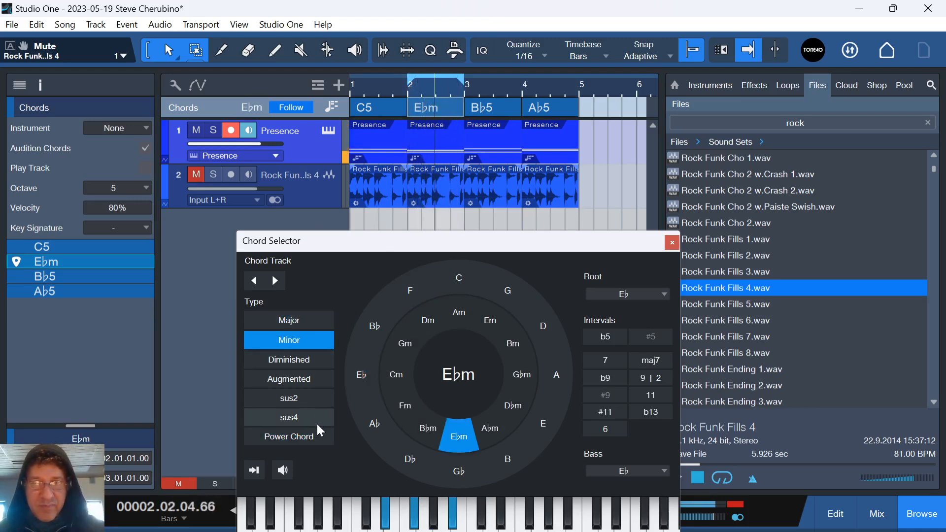
pyautogui.click(309, 438)
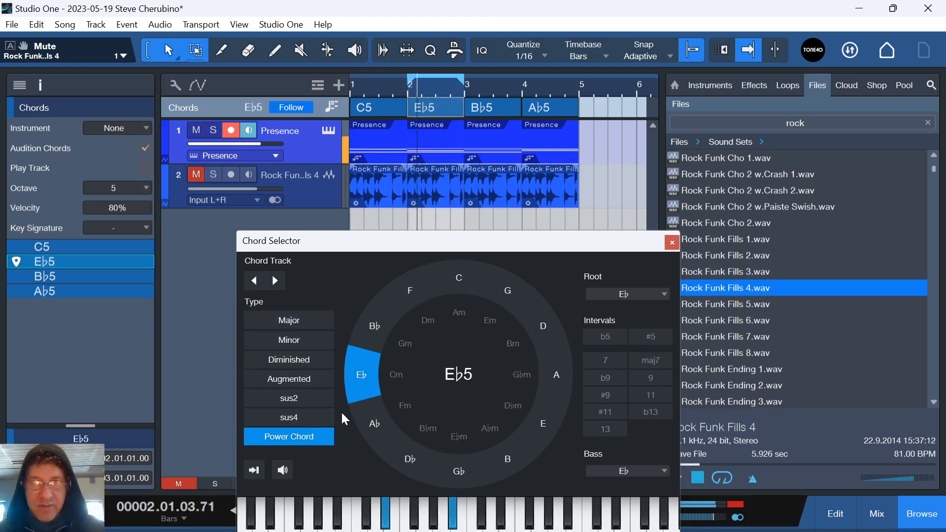
# Loop bar 3 and compare its chord as B♭ major with the B♭5 power chord.
pyautogui.click(486, 110)
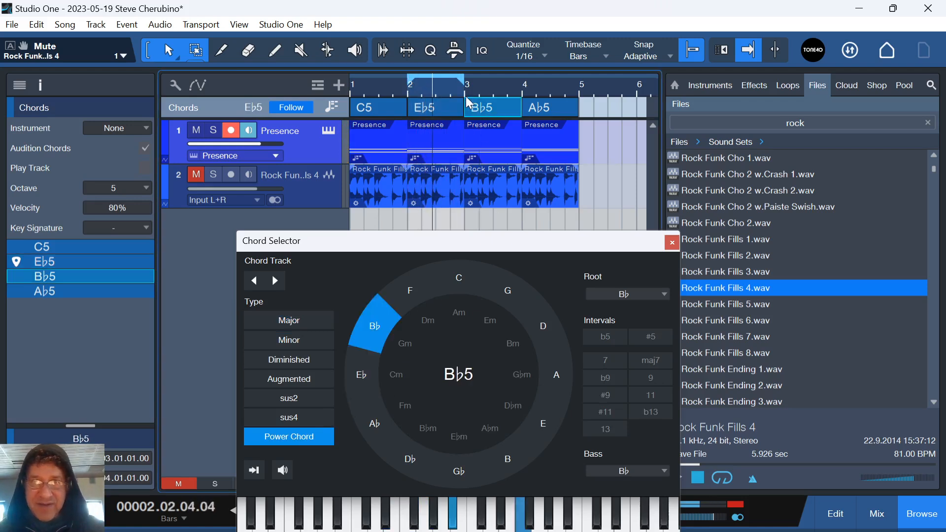
pyautogui.press('p')
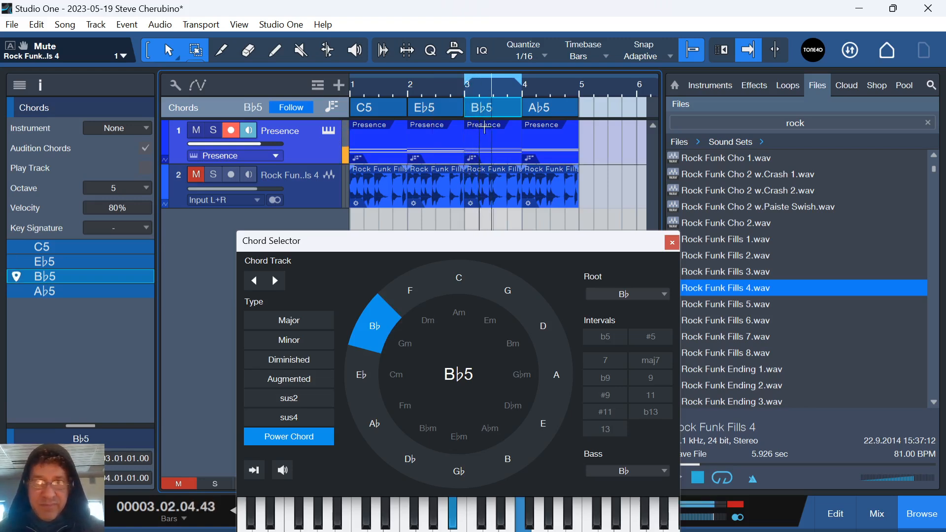
pyautogui.click(306, 321)
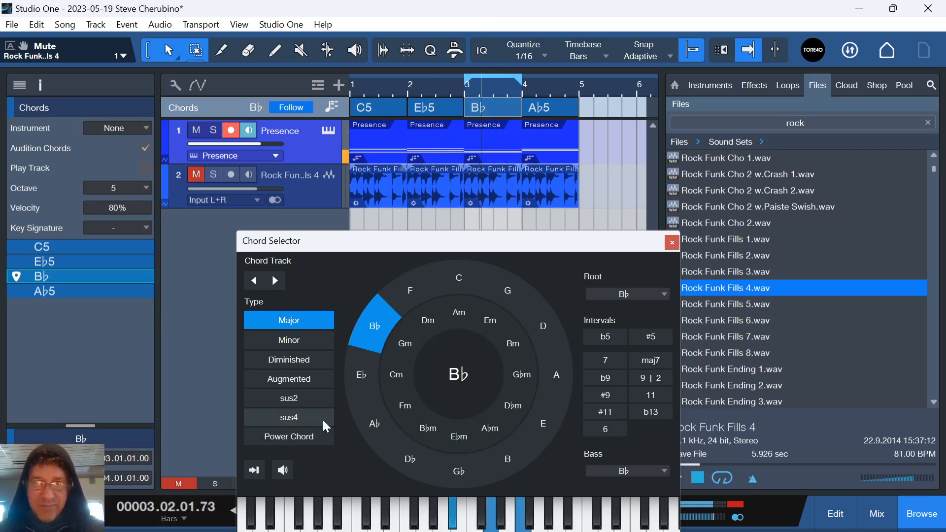
pyautogui.click(306, 438)
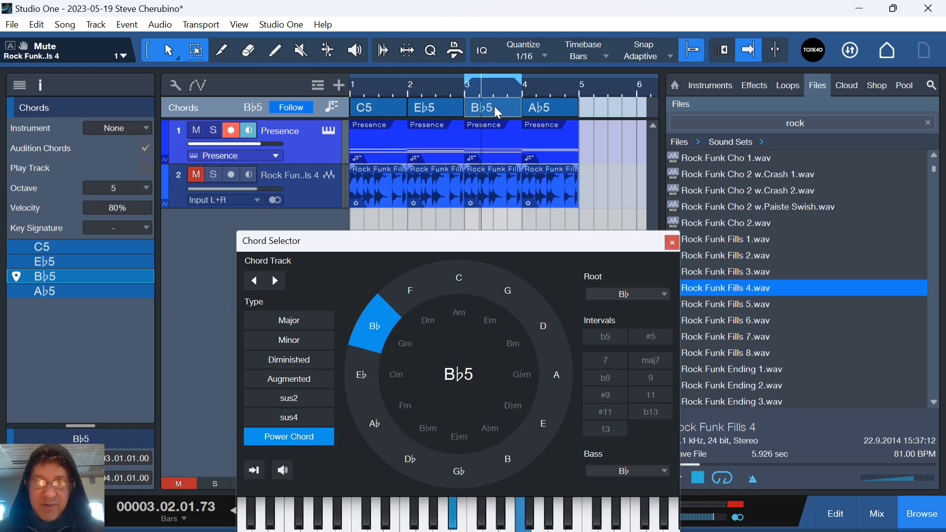
# Review each of the four chord-track chords in the Chord Selector and close it.
pyautogui.click(423, 110)
pyautogui.click(382, 116)
pyautogui.click(424, 110)
pyautogui.click(480, 113)
pyautogui.click(545, 116)
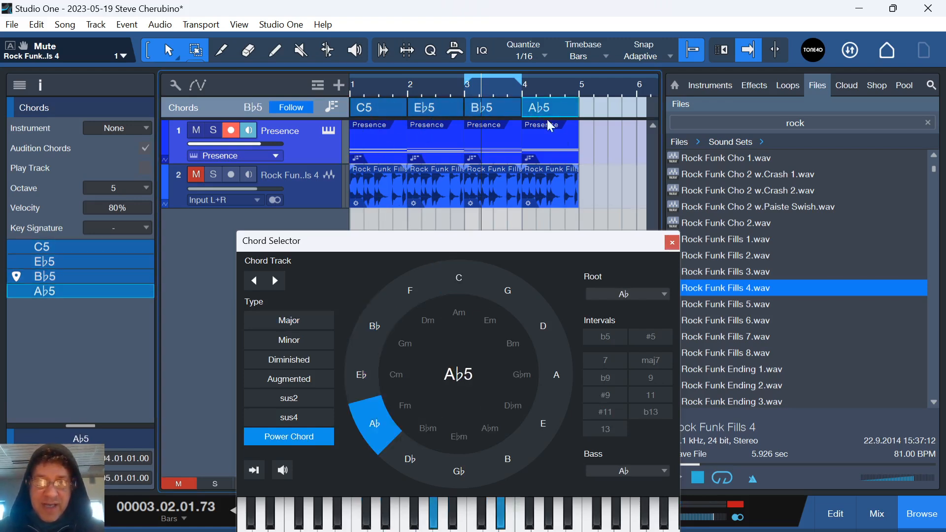
pyautogui.click(672, 244)
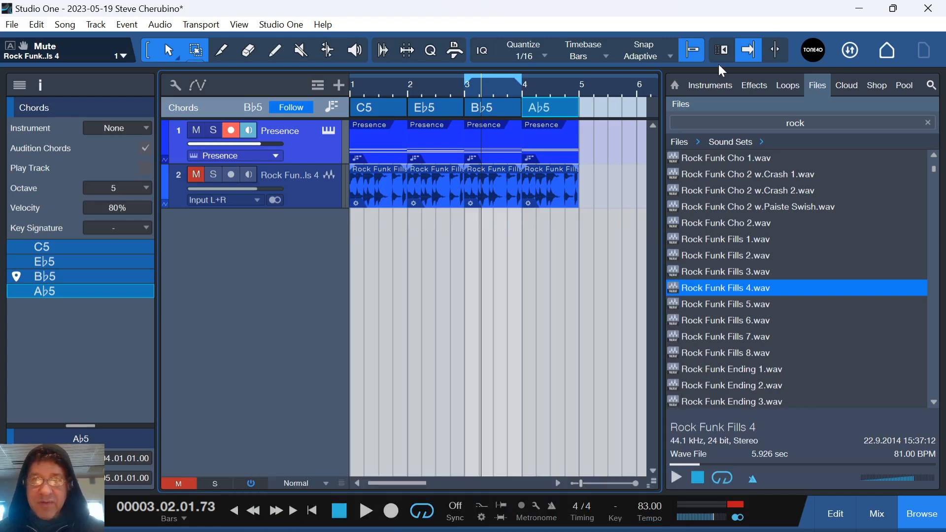
# Add a second Presence instrument from the browser as a new track below the drums.
pyautogui.click(710, 85)
pyautogui.scroll(-3, 758, 245)
pyautogui.scroll(4, 753, 241)
pyautogui.moveTo(753, 240); pyautogui.dragTo(448, 268)
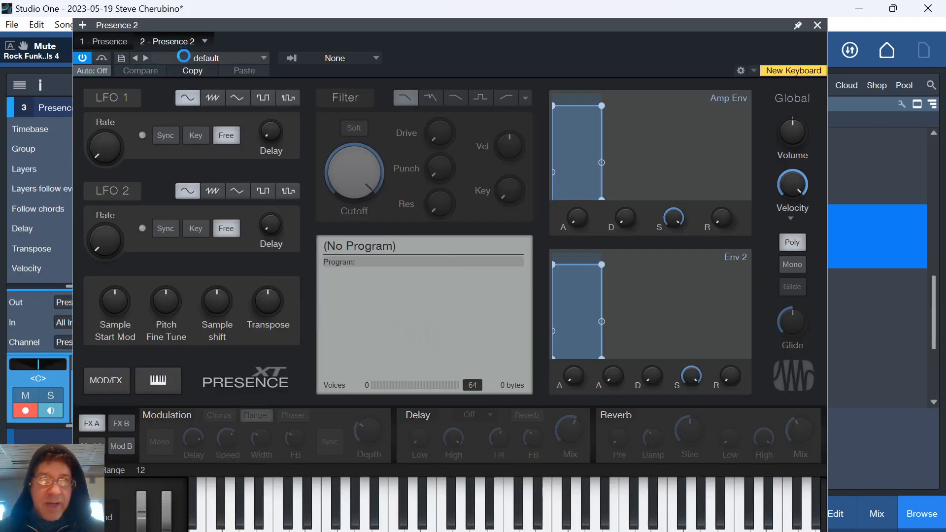
# Load the Vintage Bass Pick Full preset into Presence 2 and close the instrument window.
pyautogui.click(184, 56)
pyautogui.click(197, 91)
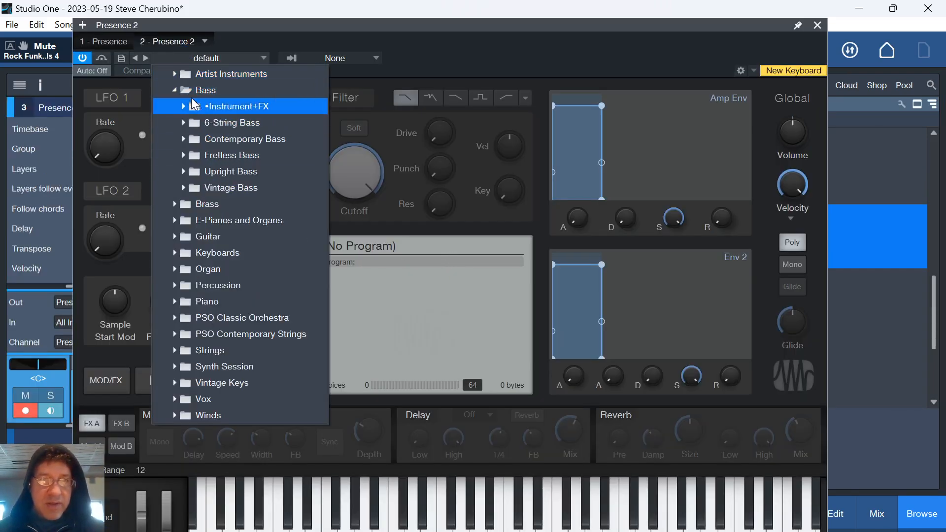
pyautogui.click(217, 188)
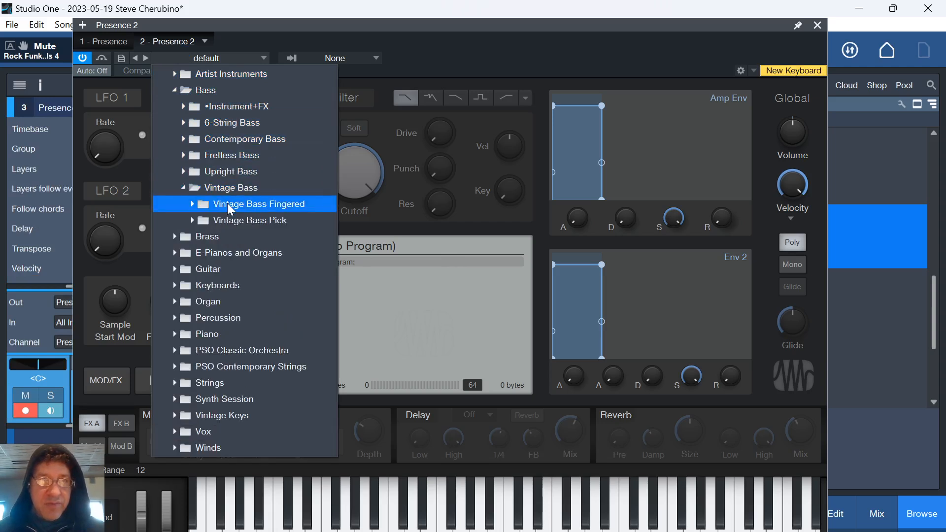
pyautogui.click(232, 218)
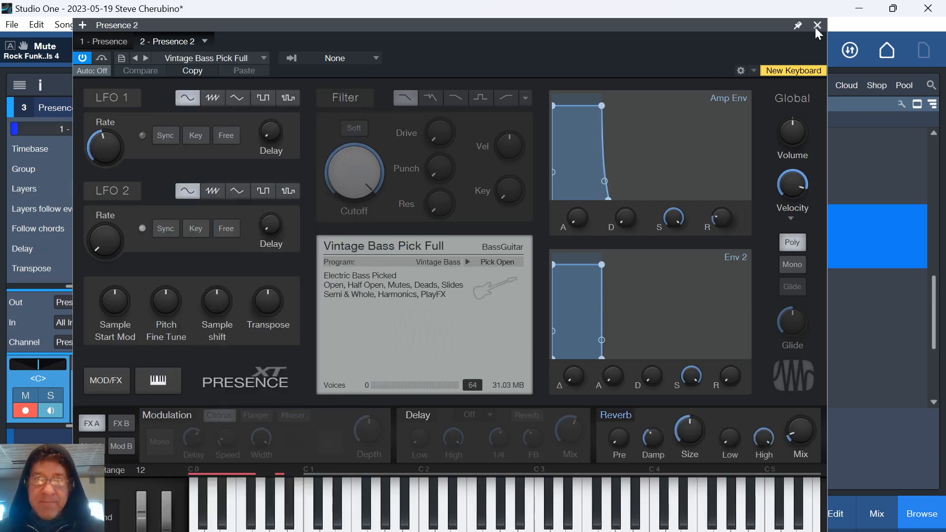
pyautogui.click(817, 26)
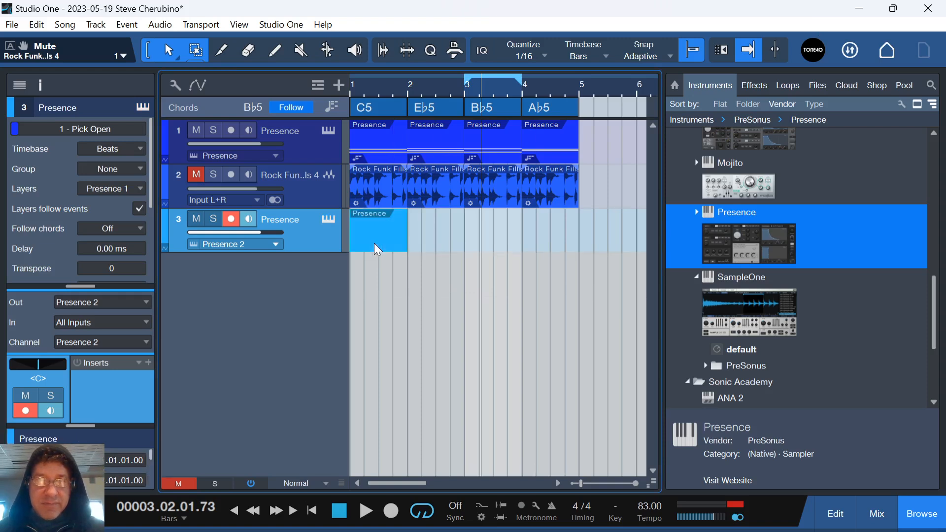
# Fill the bar 1 event of the bass track with eight repeated eighth notes on B 1 in the note editor.
pyautogui.doubleClick(377, 250)
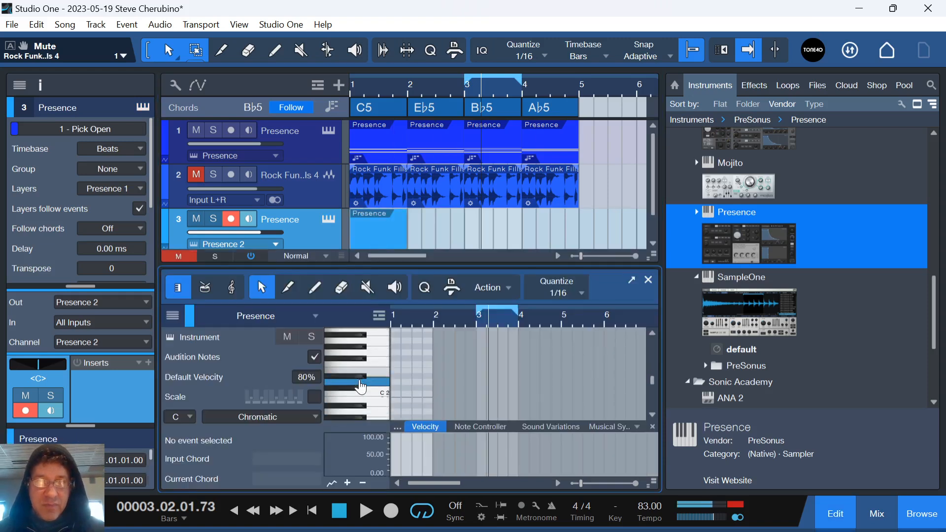
pyautogui.moveTo(363, 384); pyautogui.dragTo(385, 371)
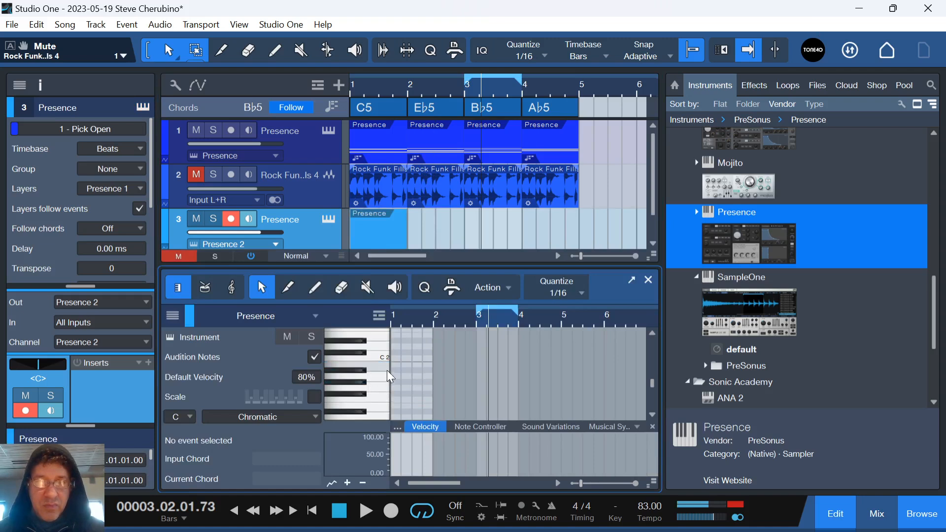
pyautogui.doubleClick(397, 365)
pyautogui.moveTo(418, 321); pyautogui.dragTo(418, 375)
pyautogui.press('d')
pyautogui.press('d')
pyautogui.press('d')
pyautogui.press('d')
pyautogui.press('d')
pyautogui.press('d')
pyautogui.press('d')
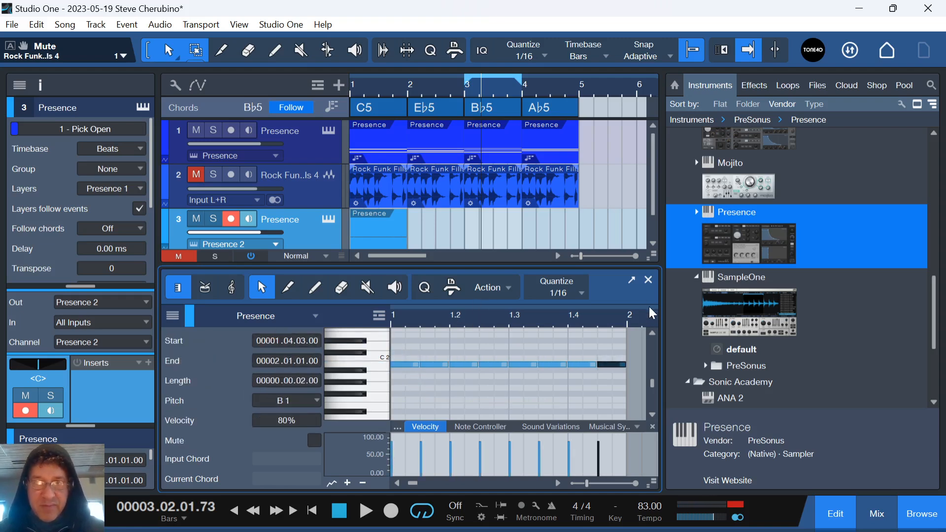
pyautogui.click(648, 280)
# Duplicate the bar 1 bass event three times to fill bars 2 to 4.
pyautogui.click(380, 247)
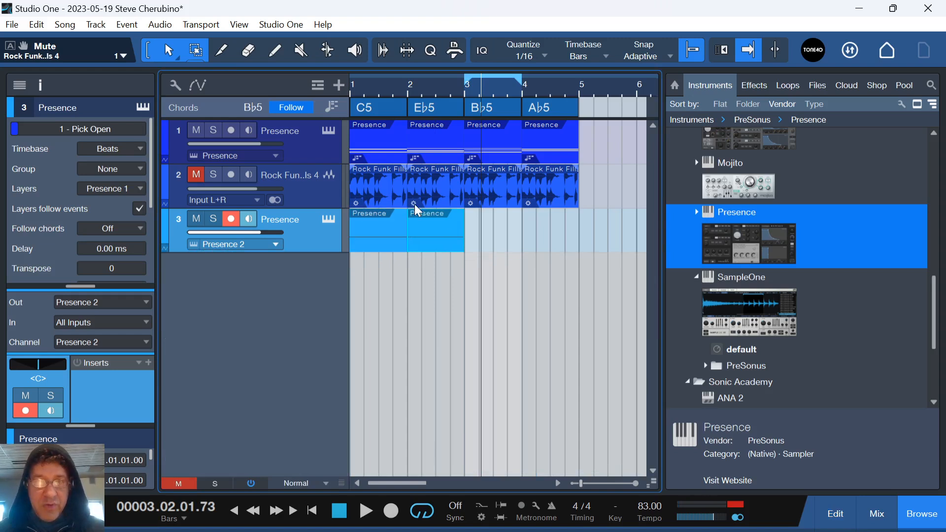
pyautogui.press('d')
pyautogui.press('d')
pyautogui.press('d')
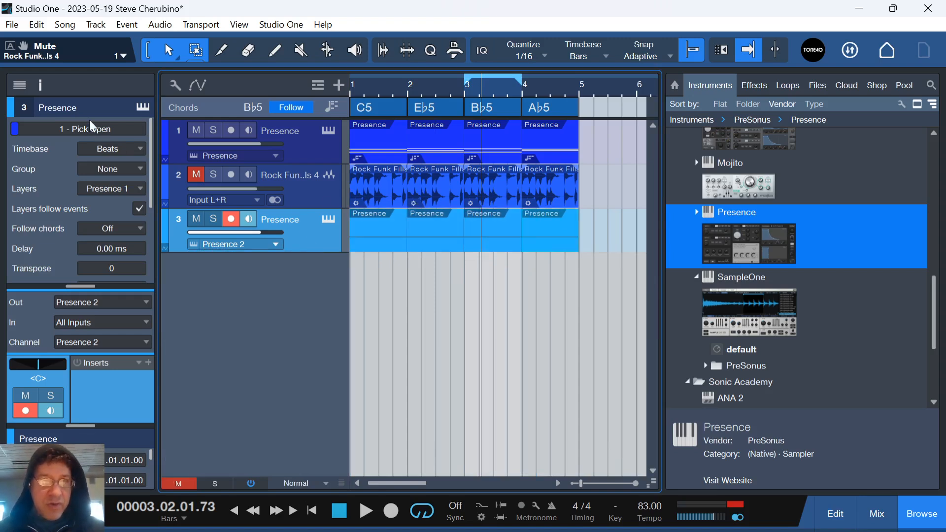
# Set Follow chords to Bass for the Presence 2 track and play it soloed from the start.
pyautogui.click(116, 229)
pyautogui.click(111, 247)
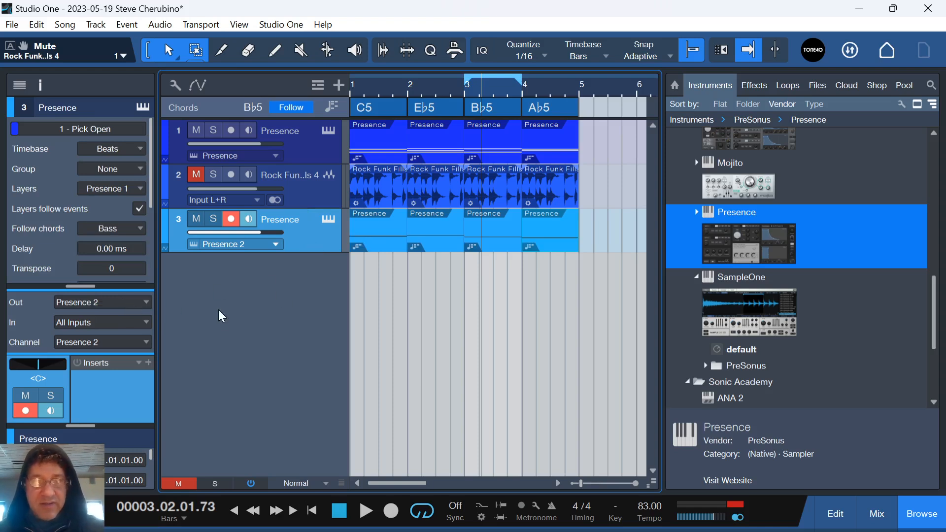
pyautogui.click(214, 220)
pyautogui.press(',')
pyautogui.press('space')
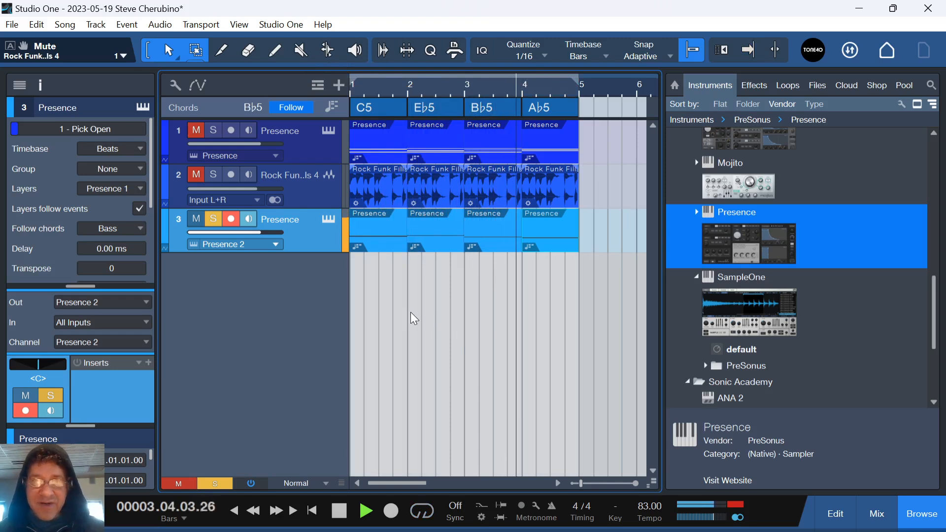
# Unsolo the bass track and unmute the drum track while playing back the progression with all parts.
pyautogui.click(223, 486)
pyautogui.press('space')
pyautogui.press('space')
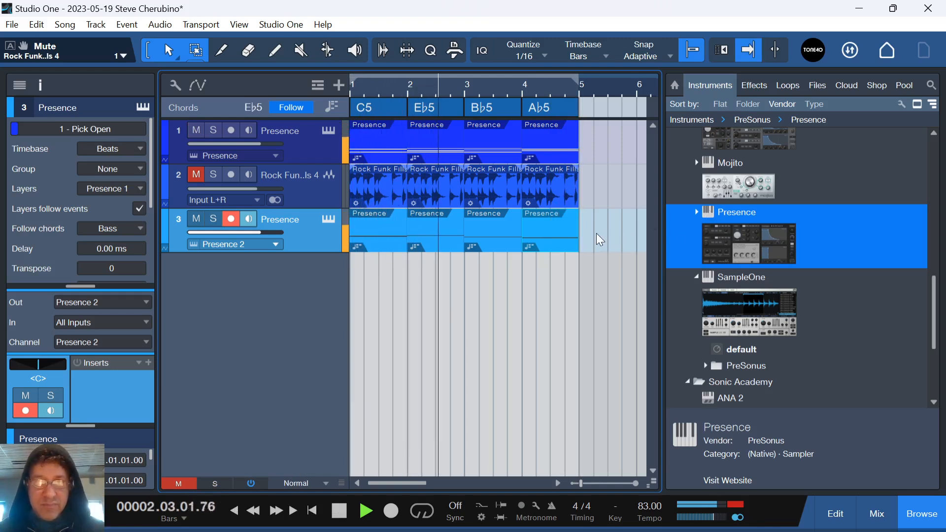
pyautogui.click(201, 180)
pyautogui.press('space')
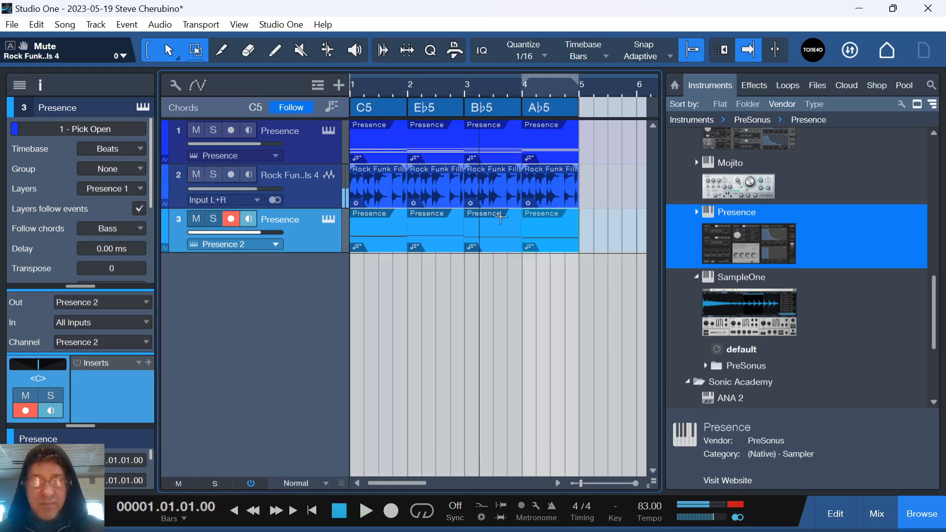
# Extend the loop range to span bars 1 through 4 and add a third Presence instrument track.
pyautogui.moveTo(525, 85); pyautogui.dragTo(351, 86)
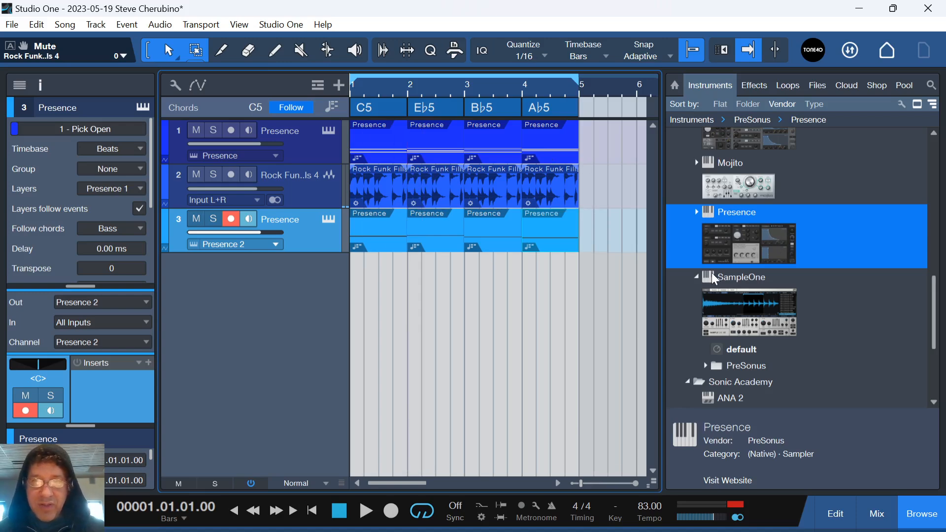
pyautogui.moveTo(767, 249); pyautogui.dragTo(497, 302)
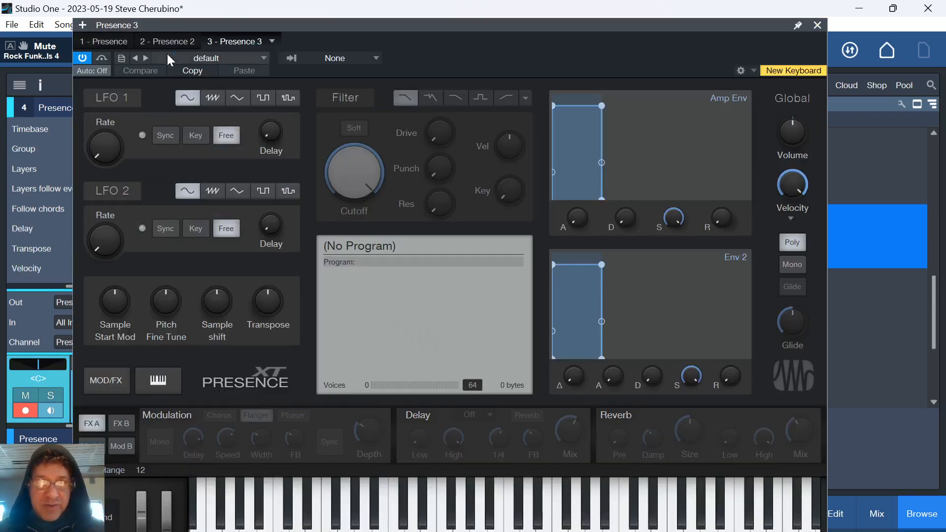
# Load the Telecaster Full guitar preset into the Presence 3 instrument and close its window.
pyautogui.click(169, 60)
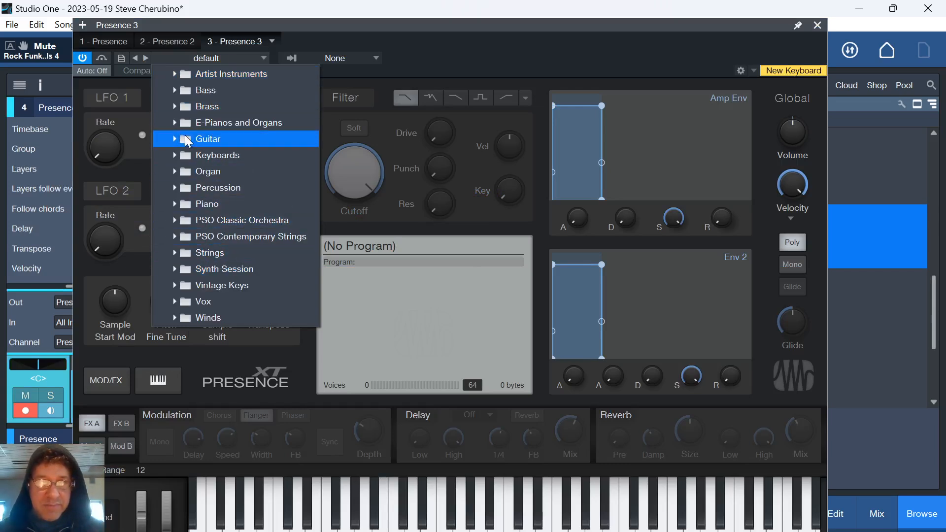
pyautogui.click(189, 140)
pyautogui.click(186, 237)
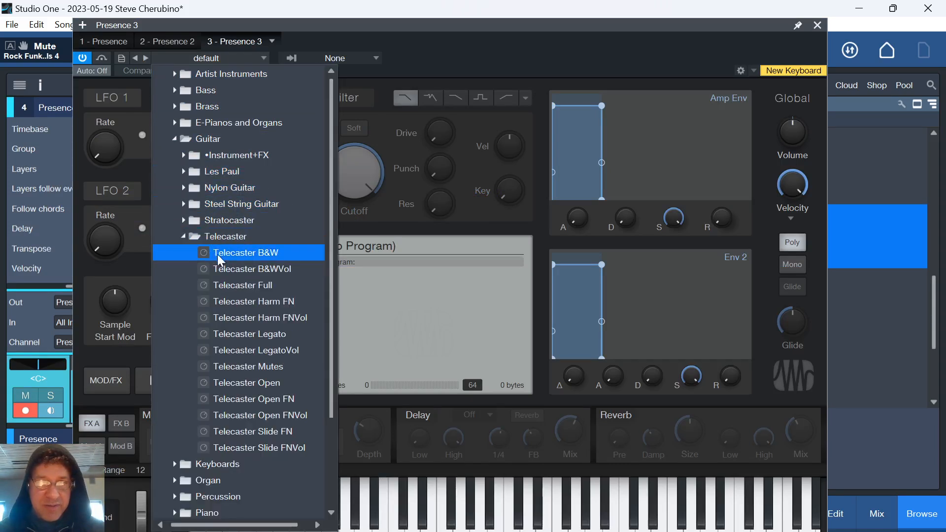
pyautogui.click(238, 285)
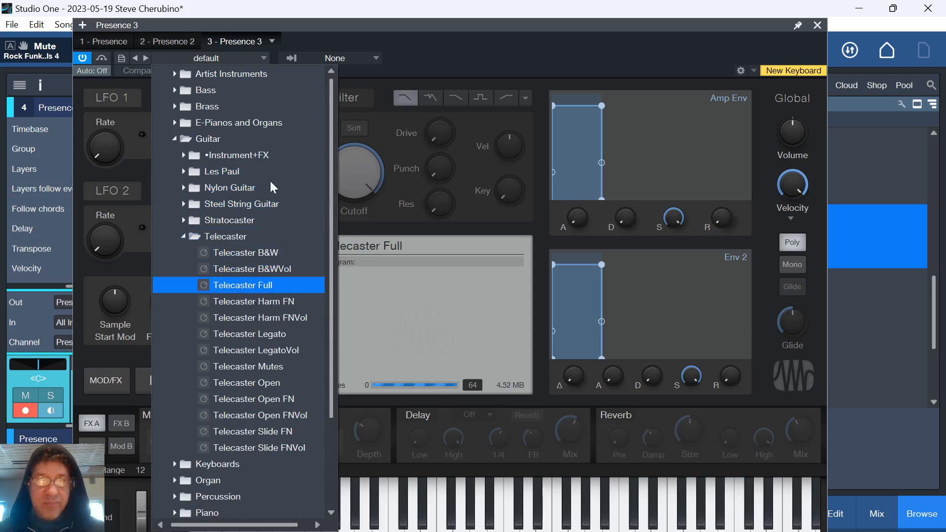
pyautogui.click(817, 24)
pyautogui.moveTo(659, 492); pyautogui.dragTo(557, 492)
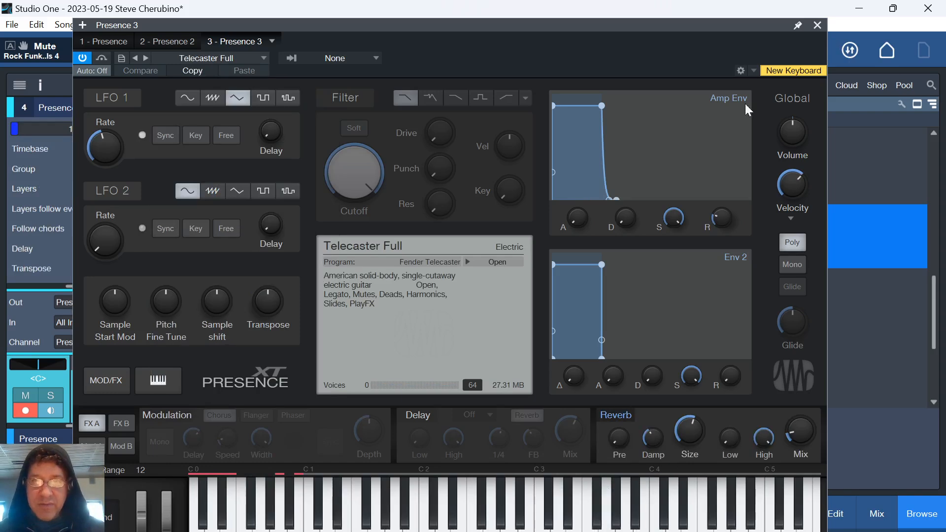
pyautogui.click(817, 26)
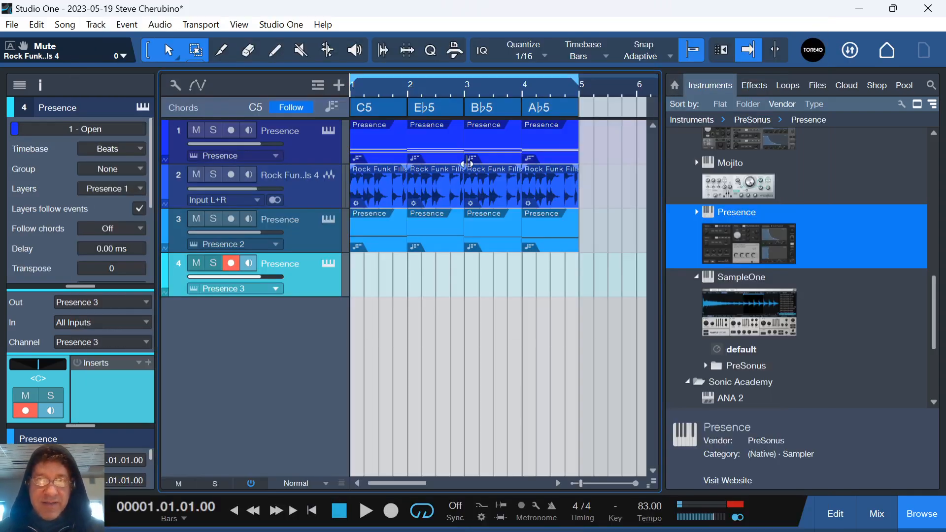
# Copy the four guitar events in bars 1 to 4 from the first Presence track onto the Presence 3 track.
pyautogui.click(513, 148)
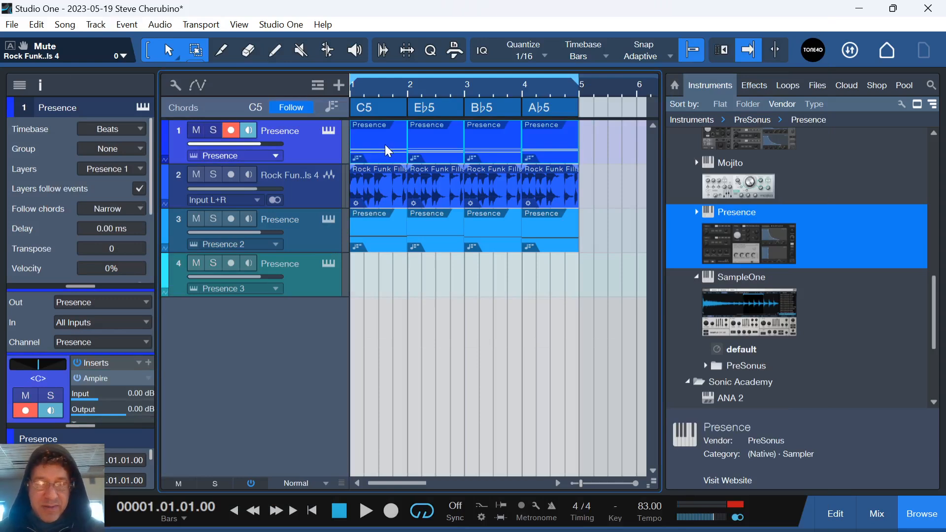
pyautogui.moveTo(384, 161); pyautogui.dragTo(377, 284)
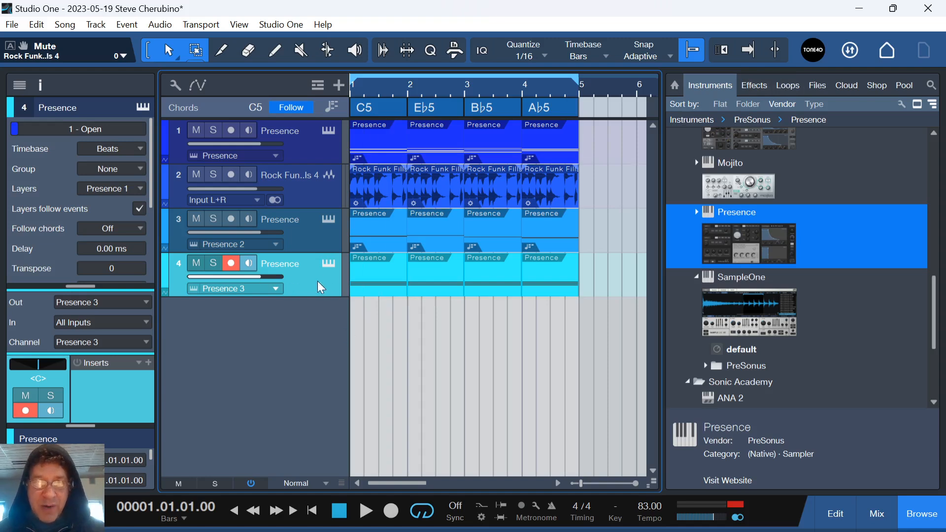
pyautogui.moveTo(592, 295); pyautogui.dragTo(392, 292)
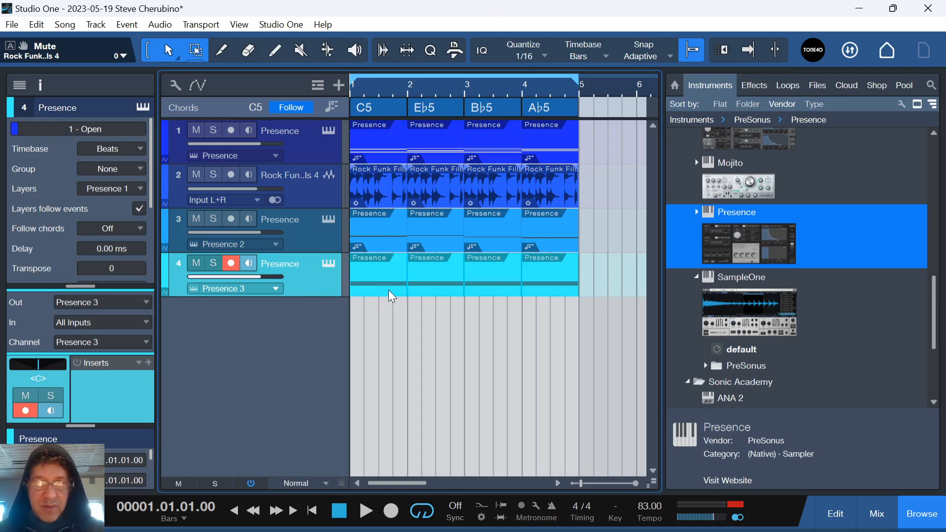
# Transpose all notes in the Presence 3 track's bar 1 event to a higher register and close the note editor.
pyautogui.doubleClick(392, 295)
pyautogui.moveTo(442, 267); pyautogui.dragTo(447, 119)
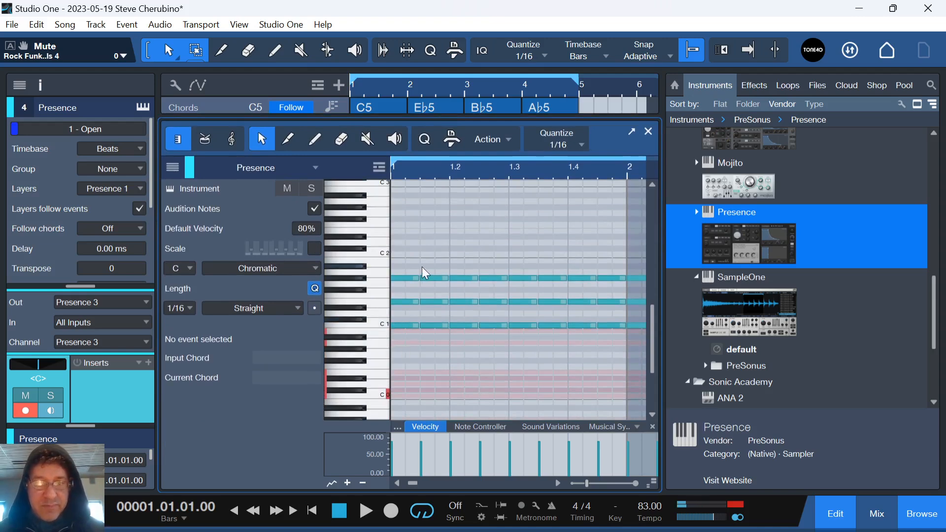
pyautogui.hotkey('ctrl', 'a')
pyautogui.moveTo(409, 326); pyautogui.dragTo(403, 199)
pyautogui.click(649, 132)
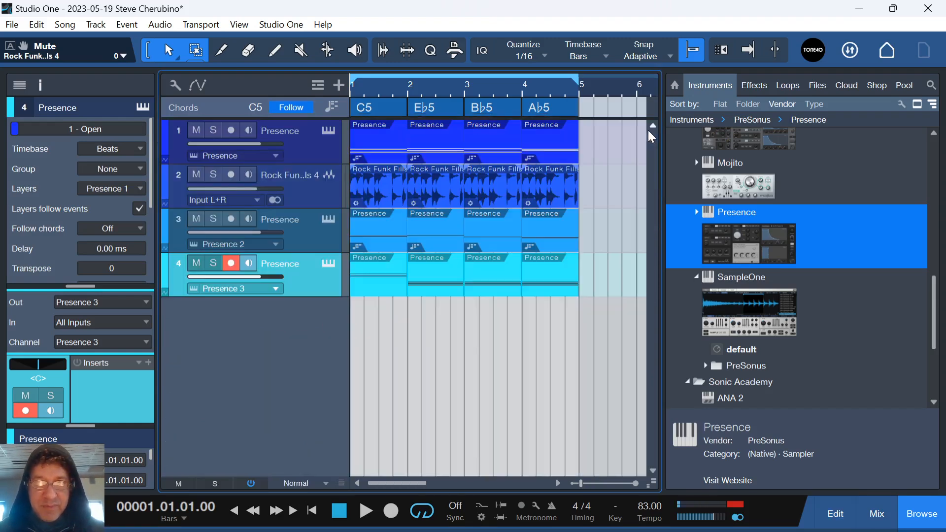
# Delete the Presence 3 events in bars 2 to 4 and replace them with three duplicates of the bar 1 event.
pyautogui.moveTo(593, 277); pyautogui.dragTo(410, 289)
pyautogui.press('Delete')
pyautogui.press('d')
pyautogui.press('d')
pyautogui.press('d')
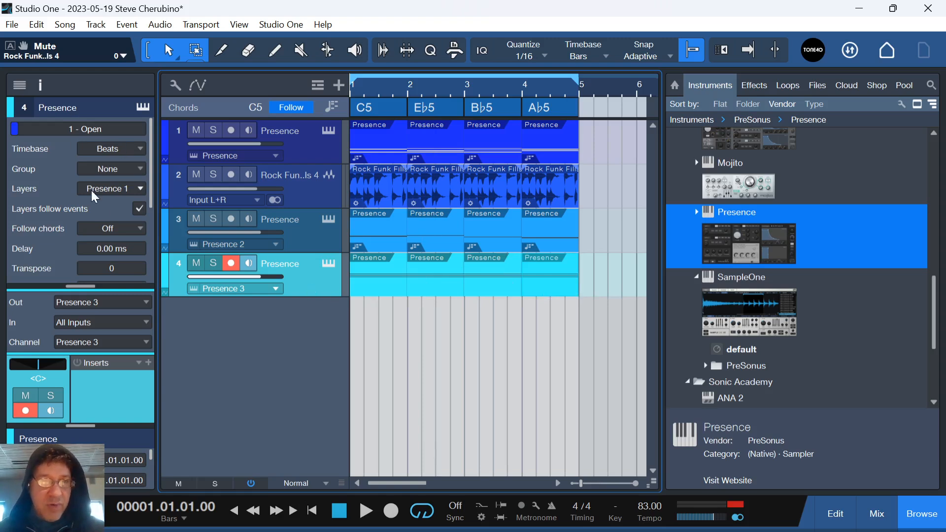
# Set Follow chords to Narrow for the Presence 3 track and add the Arpeggiator note effect to it.
pyautogui.click(97, 234)
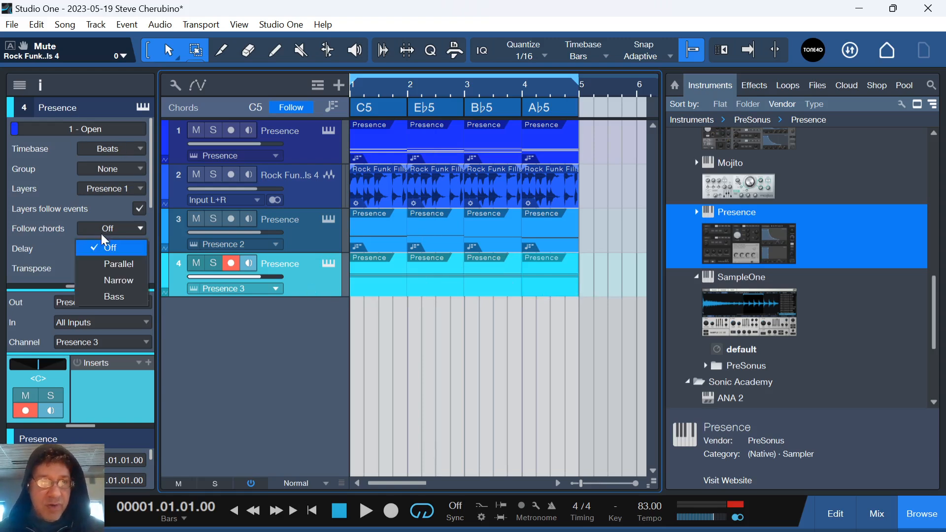
pyautogui.click(116, 281)
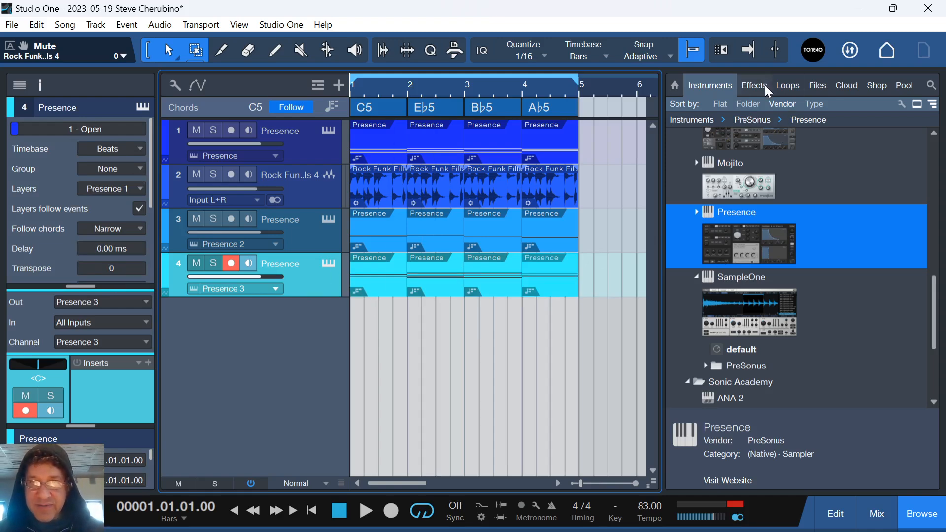
pyautogui.moveTo(934, 296); pyautogui.dragTo(935, 168)
pyautogui.moveTo(726, 212); pyautogui.dragTo(404, 283)
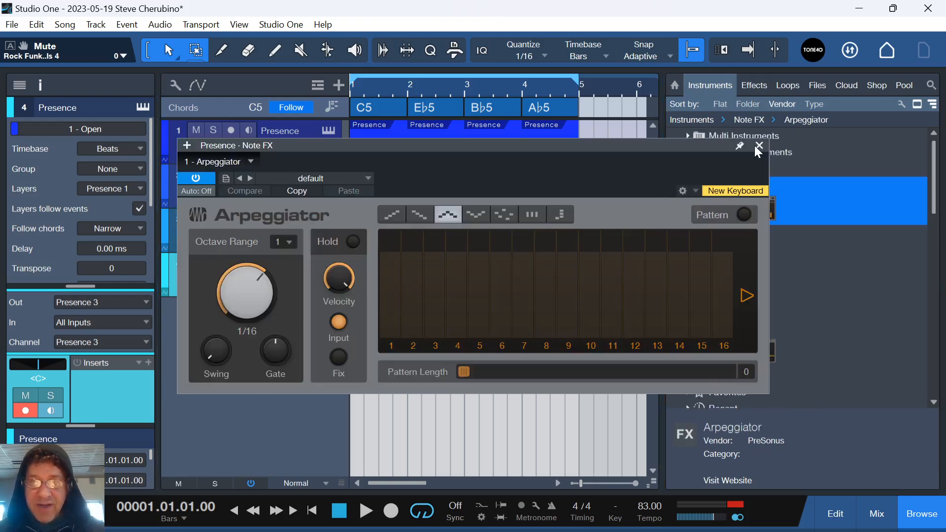
pyautogui.click(759, 146)
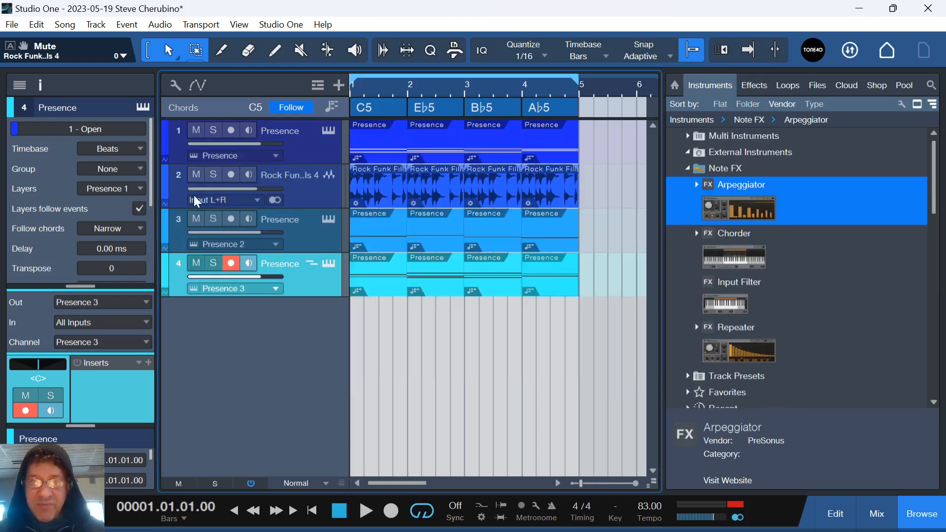
# Add the Ampire effect to the Presence 3 track, keeping its default preset, and close its window.
pyautogui.click(755, 86)
pyautogui.moveTo(655, 306); pyautogui.dragTo(328, 283)
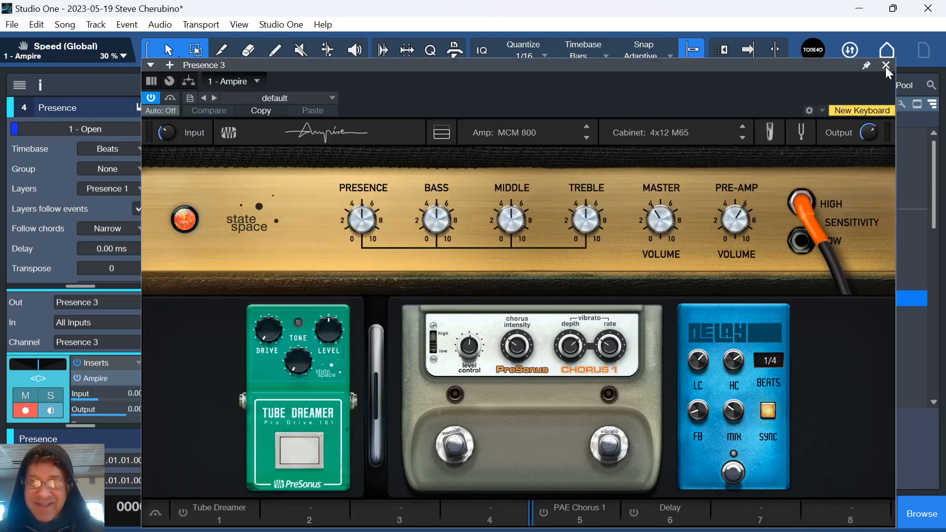
pyautogui.click(887, 65)
# Audition the Presence 3 track soloed, and again from the start with the Presence 2 bass track soloed too.
pyautogui.click(215, 267)
pyautogui.press('space')
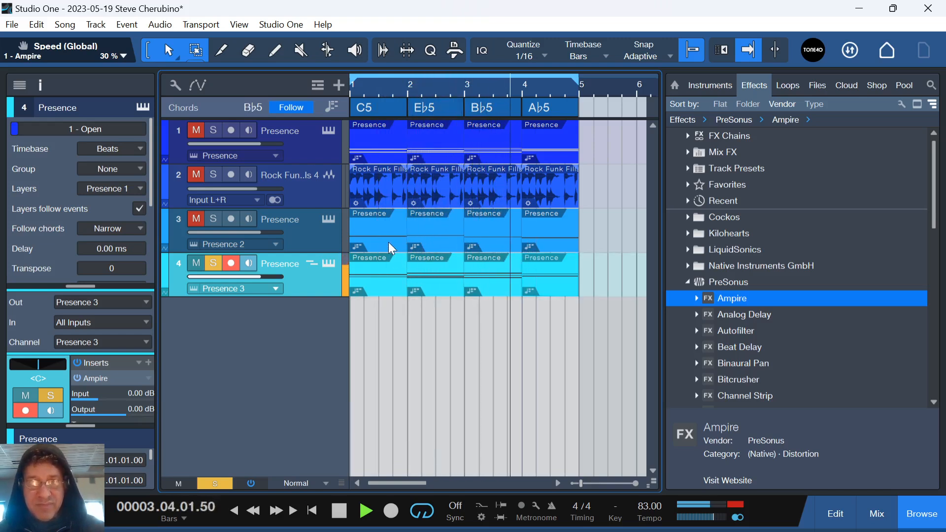
pyautogui.press('space')
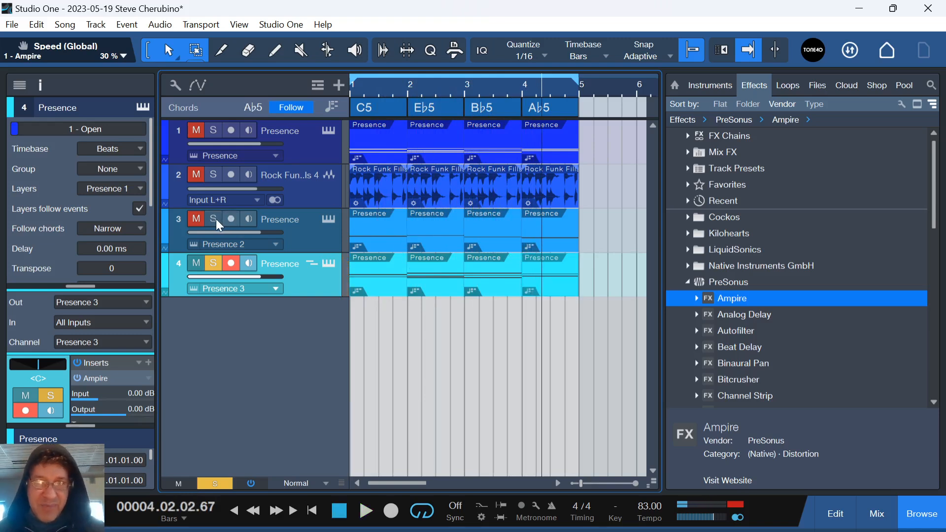
pyautogui.press('Home')
pyautogui.press('space')
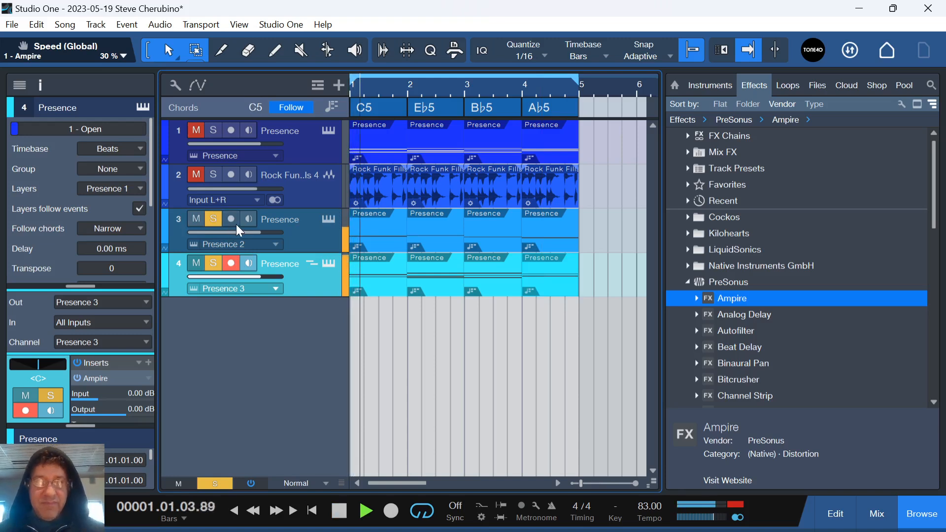
pyautogui.press('w')
pyautogui.press('w')
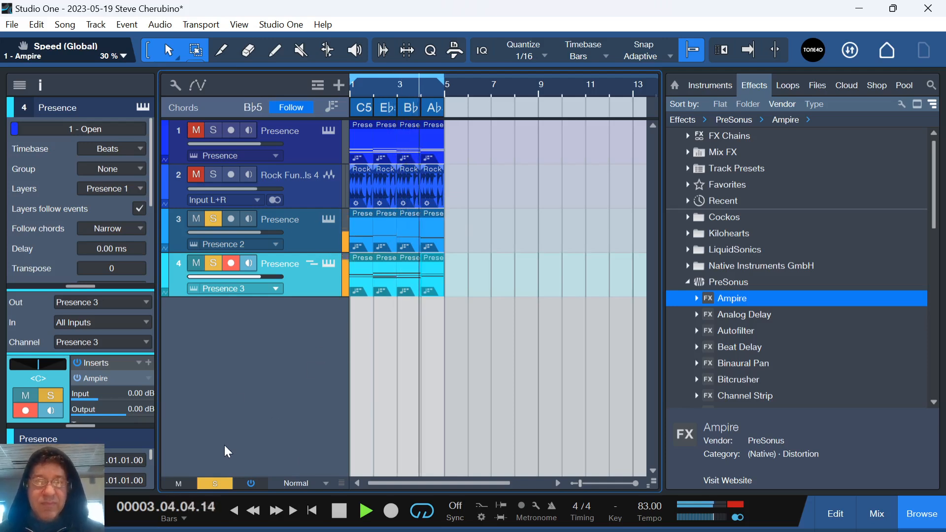
# Clear all solos during playback and set the first Presence track's volume to -0.5 dB.
pyautogui.click(221, 481)
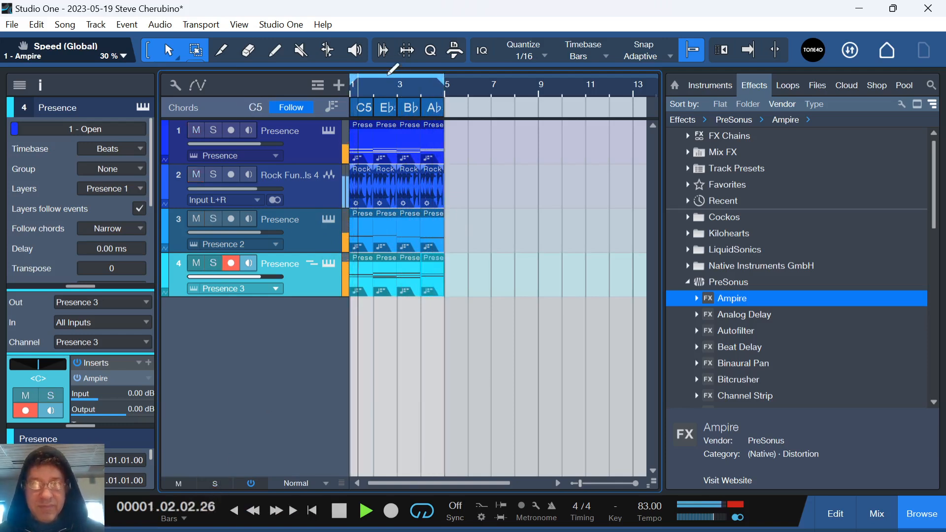
pyautogui.moveTo(378, 88); pyautogui.dragTo(457, 118)
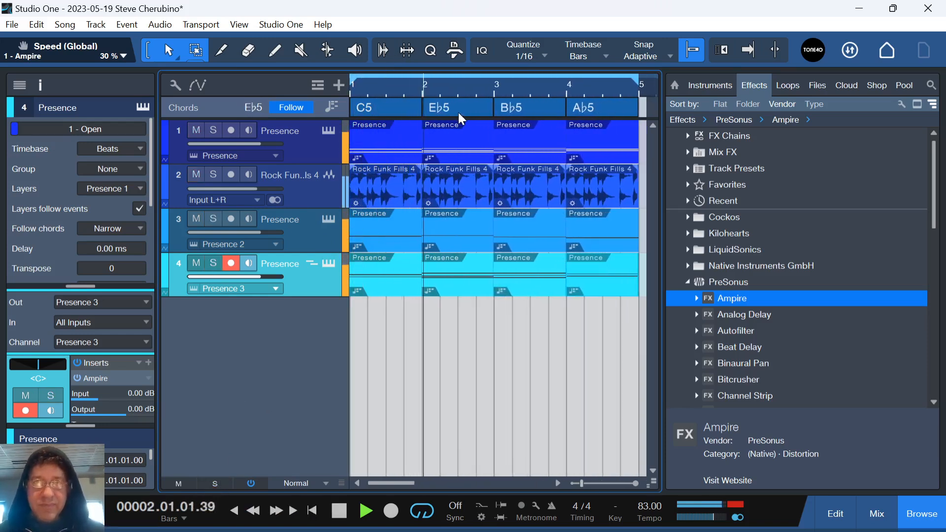
pyautogui.moveTo(256, 144)
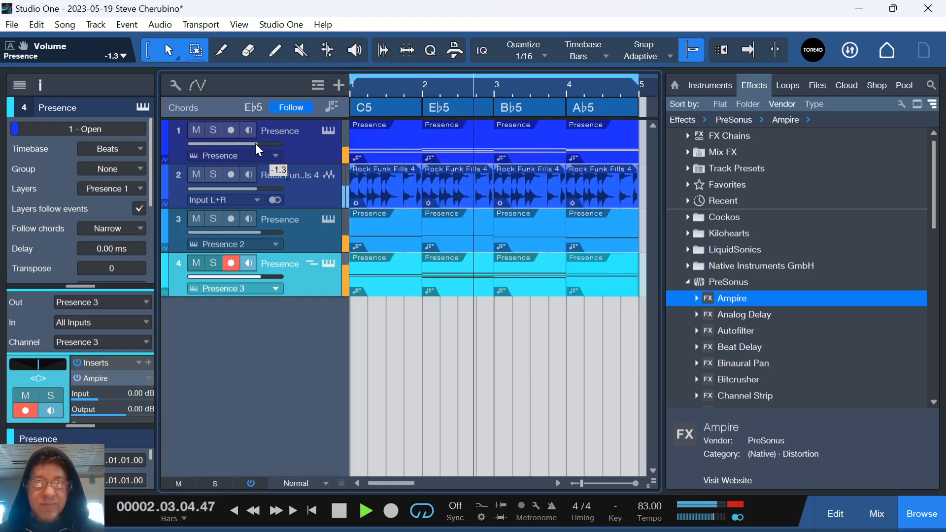
pyautogui.moveTo(253, 191)
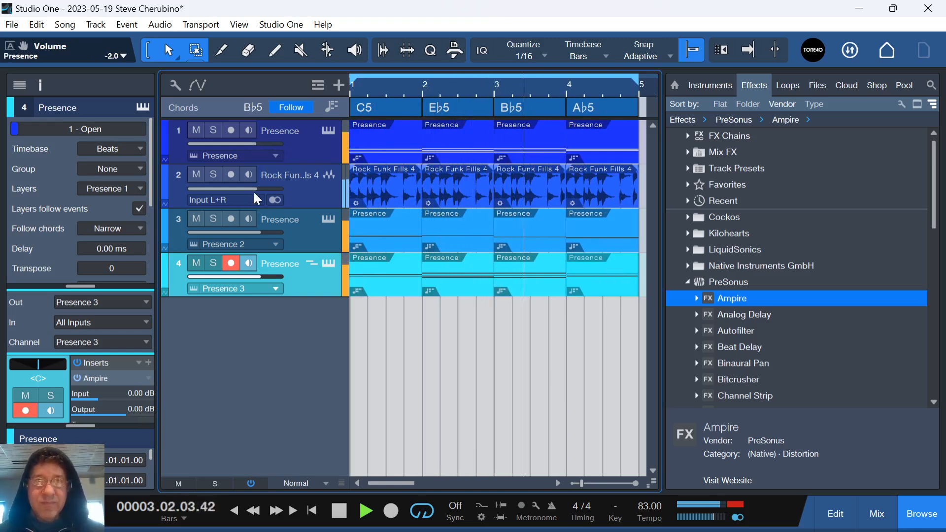
pyautogui.moveTo(258, 143); pyautogui.dragTo(262, 145)
pyautogui.click(304, 157)
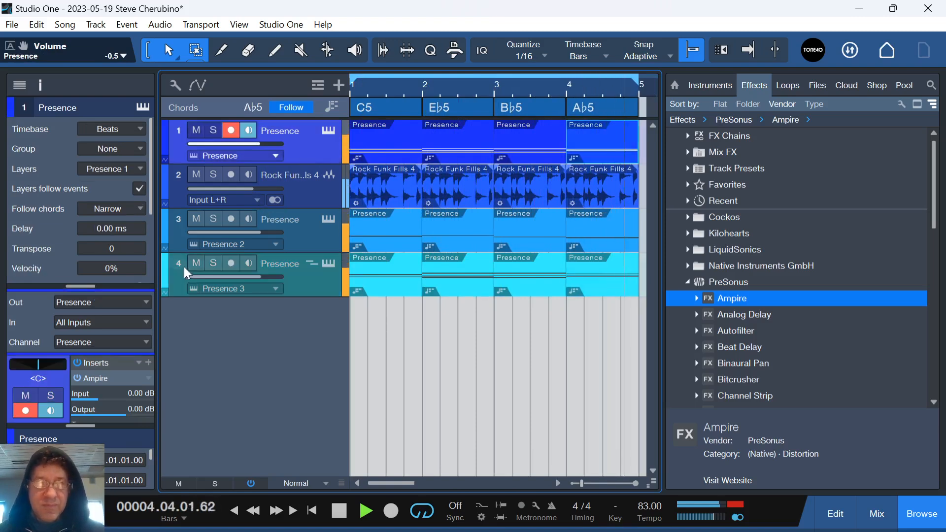
# Insert Pro EQ on the first Presence track, cutting about 3.97 dB at 414 Hz and boosting about 8.33 dB at 2.06 kHz.
pyautogui.moveTo(106, 286); pyautogui.dragTo(106, 166)
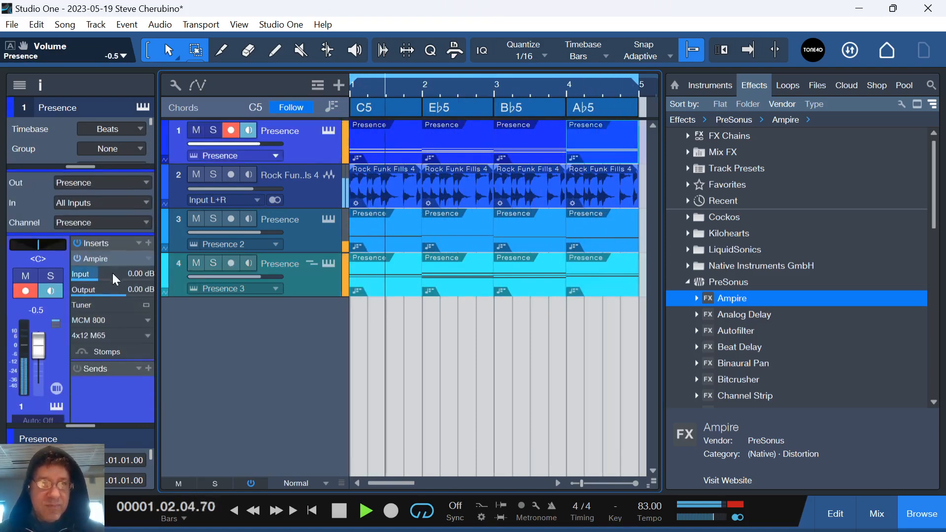
pyautogui.click(147, 242)
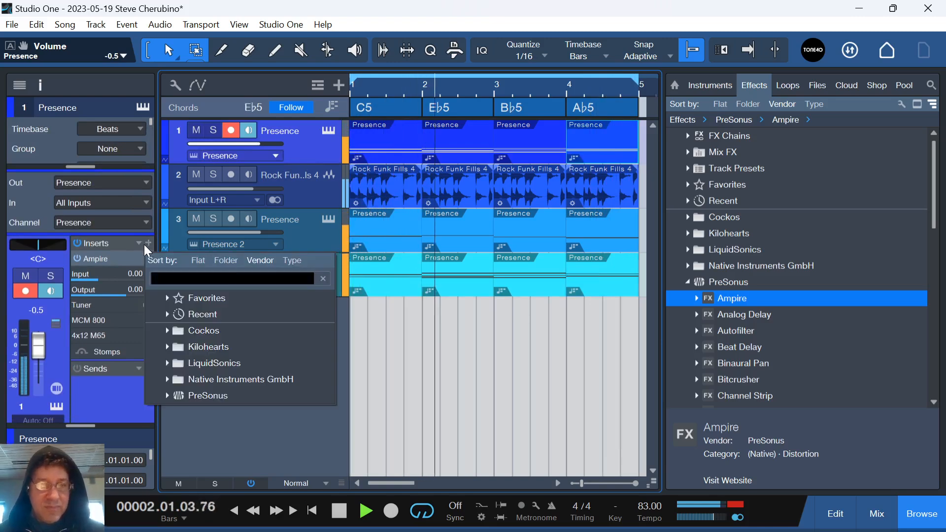
pyautogui.write('eq')
pyautogui.click(184, 330)
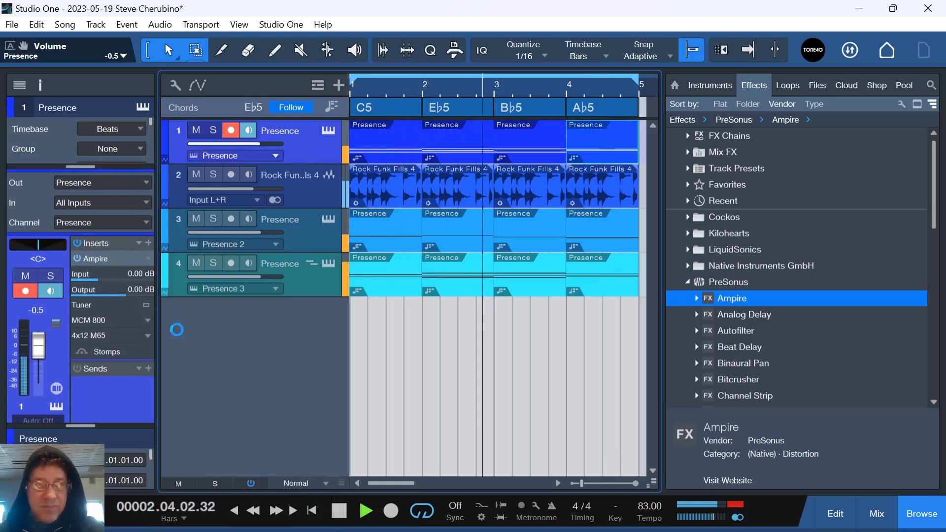
pyautogui.moveTo(308, 230); pyautogui.dragTo(411, 243)
pyautogui.moveTo(535, 231); pyautogui.dragTo(537, 198)
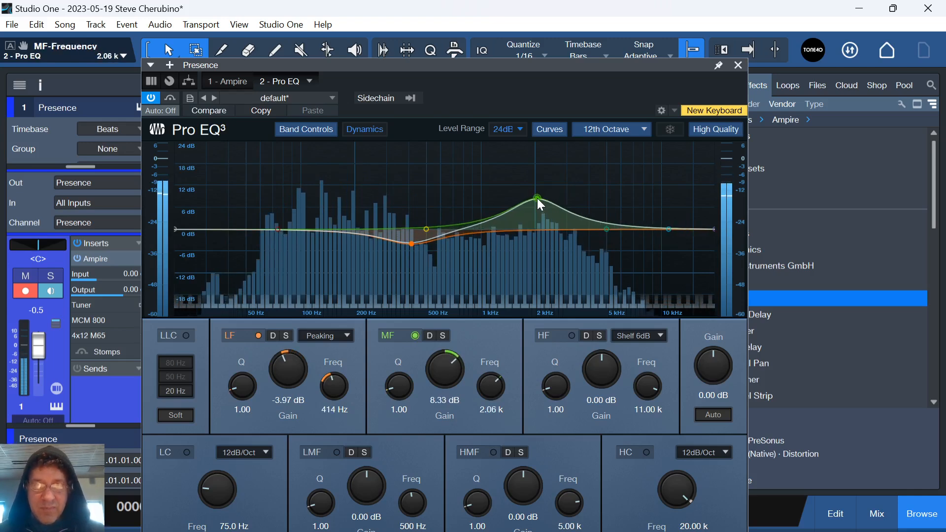
pyautogui.click(738, 65)
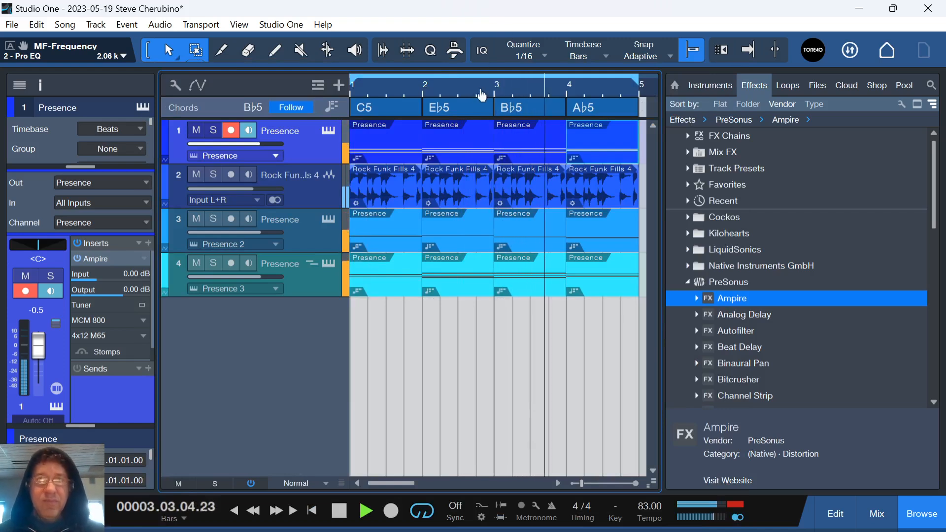
# Listen to the looped four-bar arrangement with all tracks playing, and stop playback.
pyautogui.moveTo(481, 92); pyautogui.dragTo(486, 86)
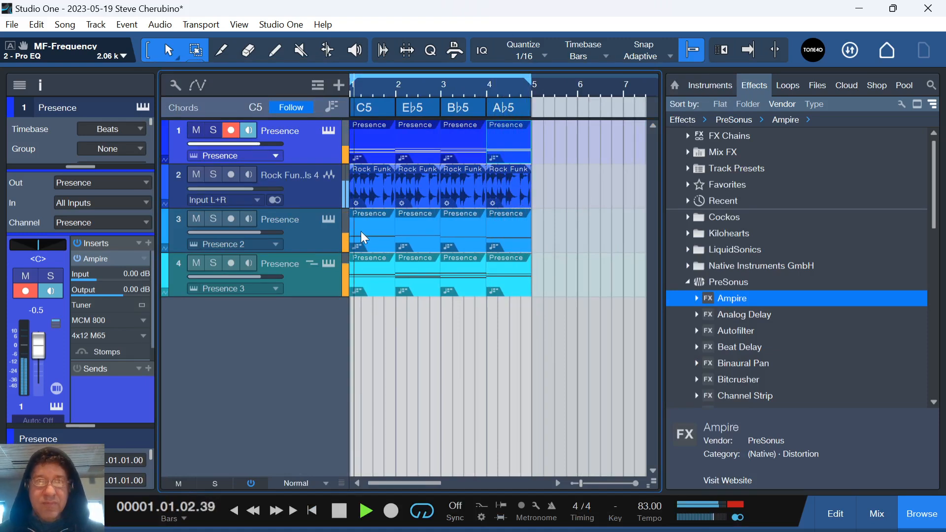
pyautogui.moveTo(455, 92); pyautogui.dragTo(517, 100)
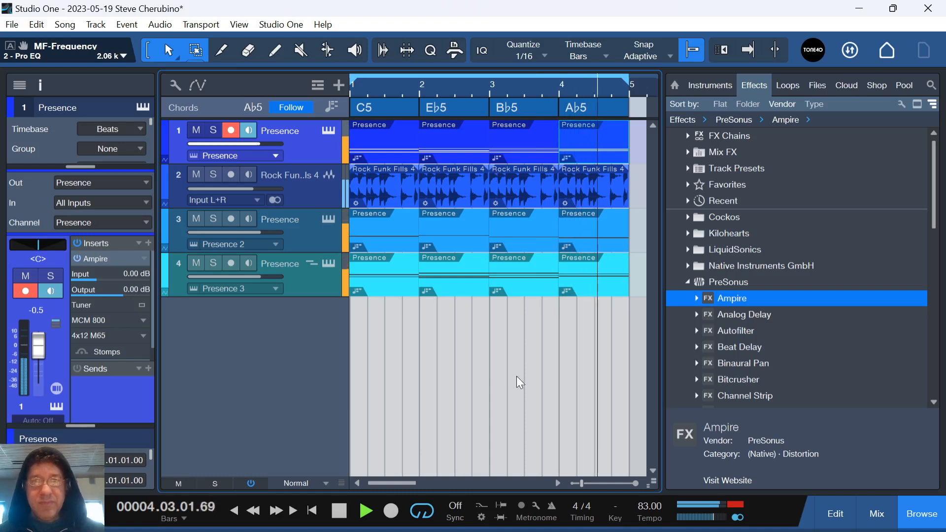
pyautogui.press('space')
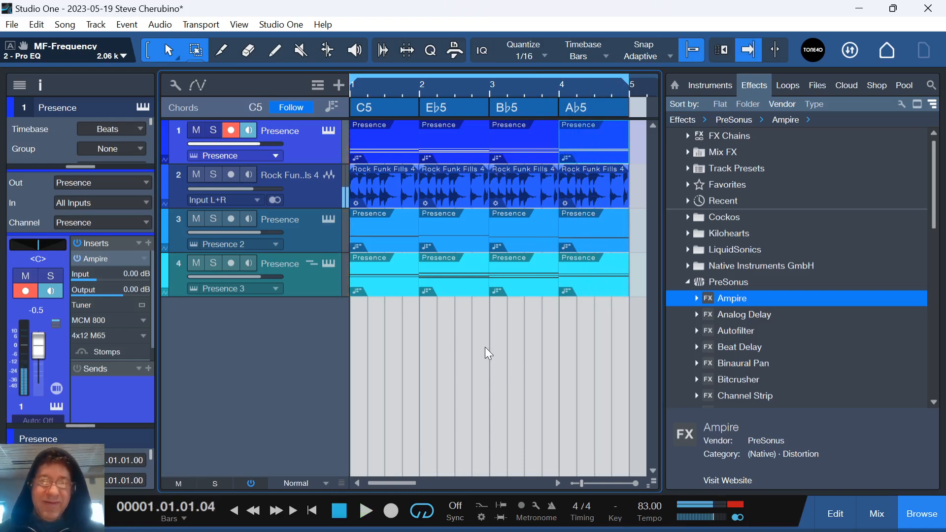
pyautogui.moveTo(497, 531)
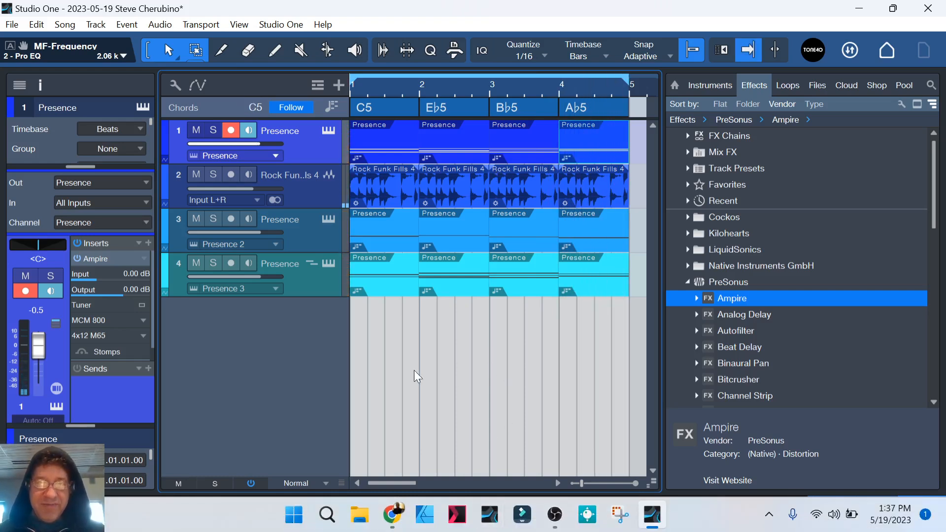
pyautogui.scroll(-2, 476, 87)
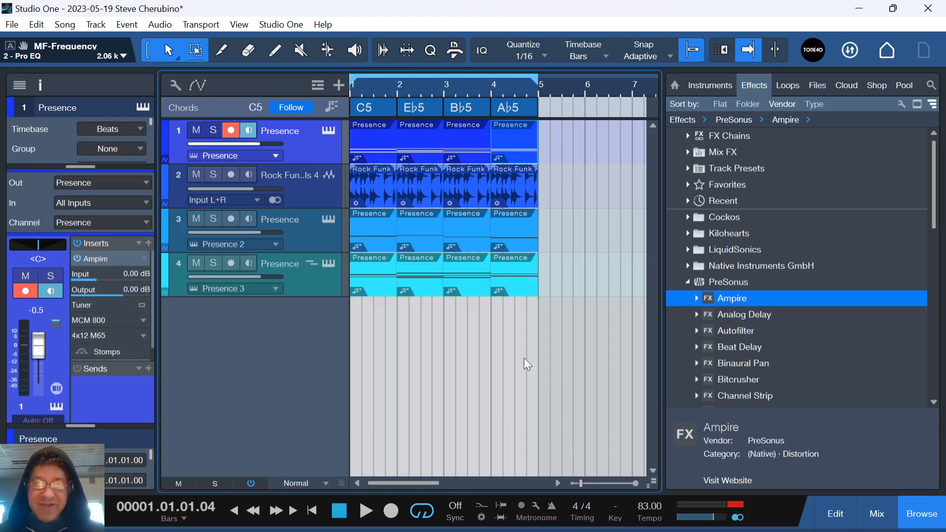
pyautogui.moveTo(677, 508)
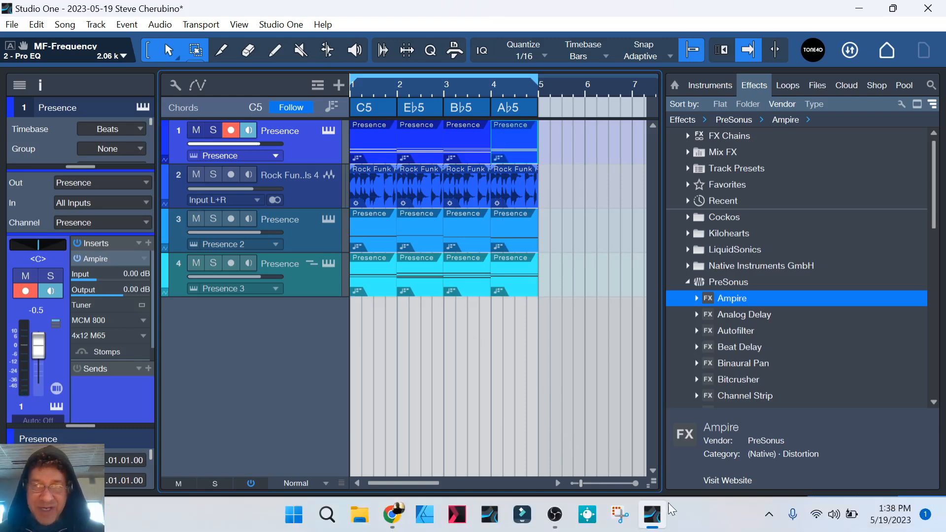